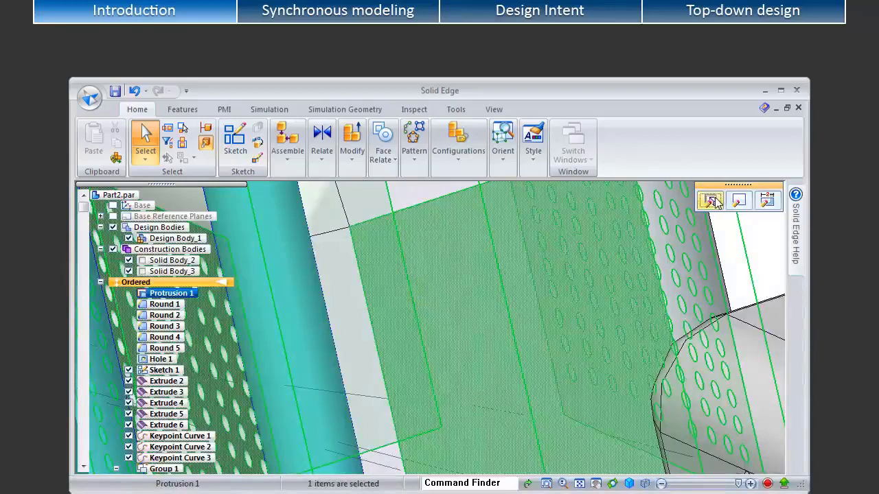
Step: Set the 26 mm profile dimension of the first protrusion to 24 mm and finish editing the feature
left_click(500, 222)
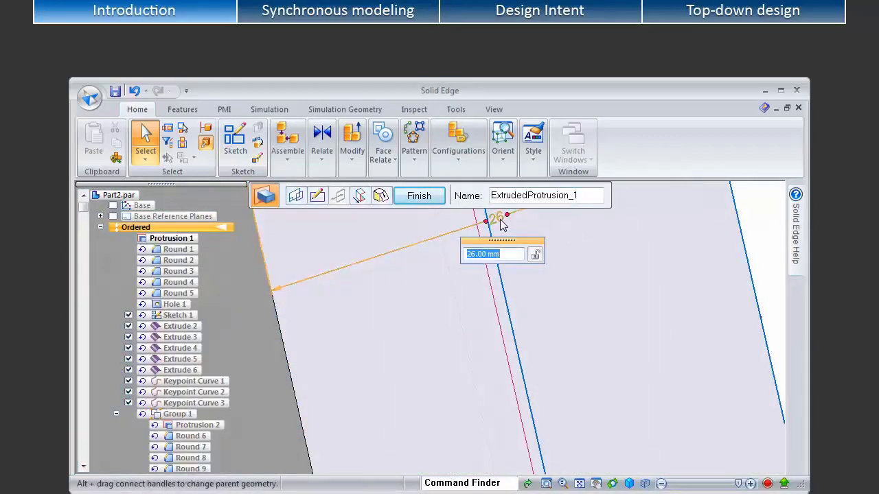
type("24")
key("Return")
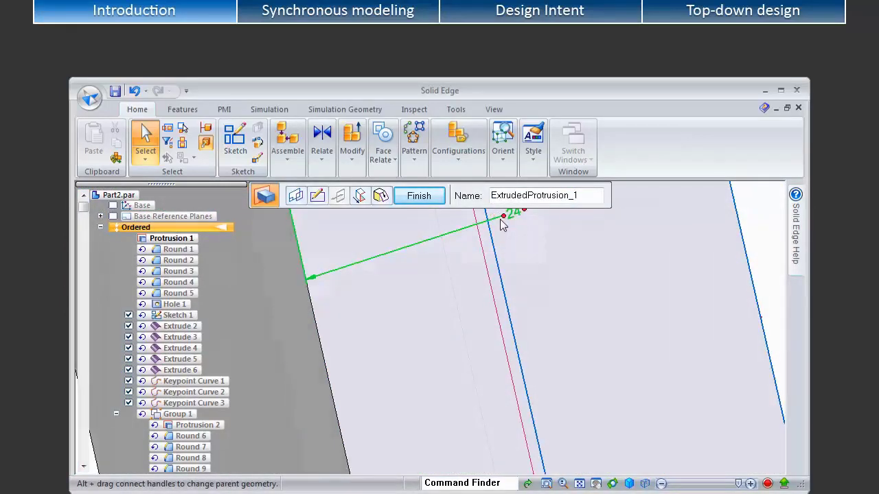
left_click(419, 196)
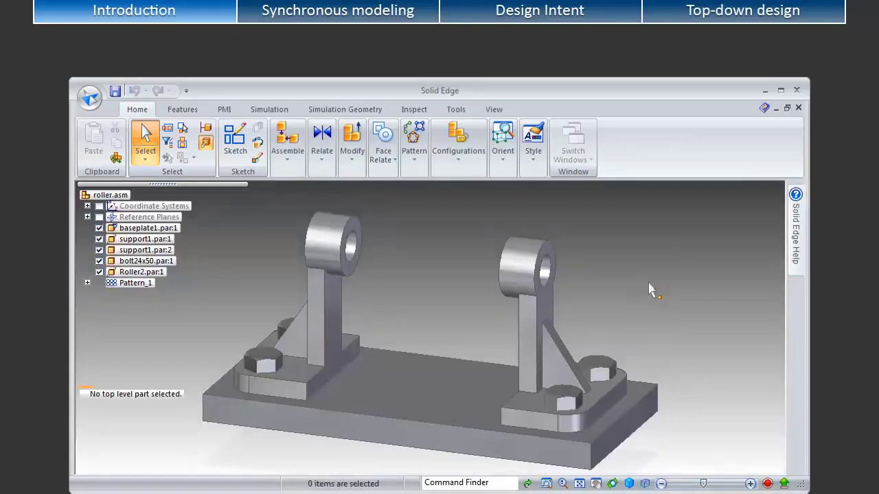
Step: Edit Roller2.par in place and extrude a roller body between the two support bosses from the boss face, excluding internal loops
double_click(142, 272)
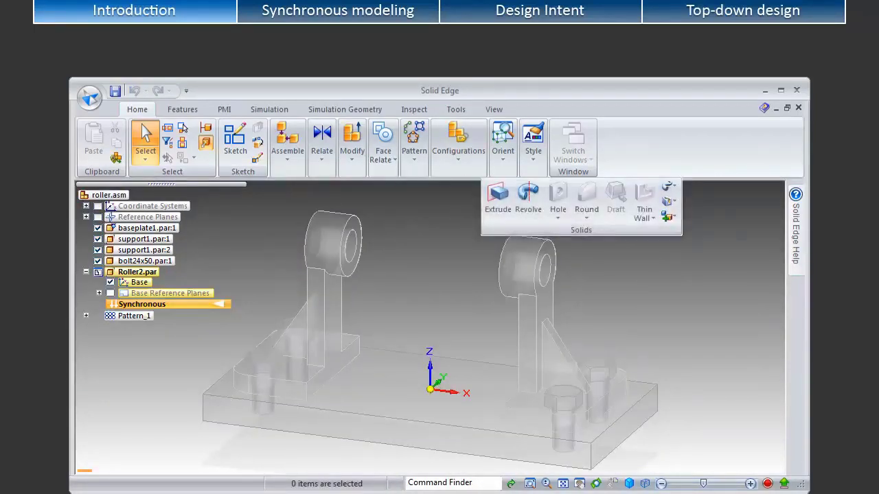
left_click(498, 199)
left_click(557, 197)
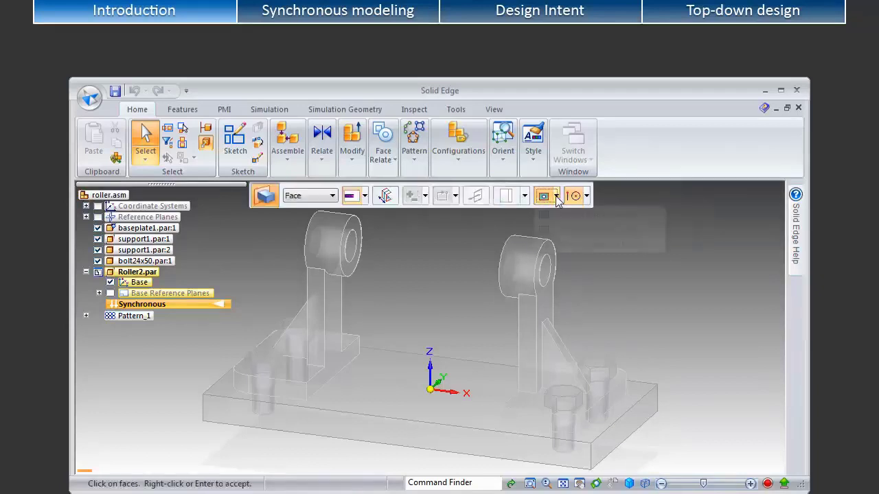
left_click(559, 234)
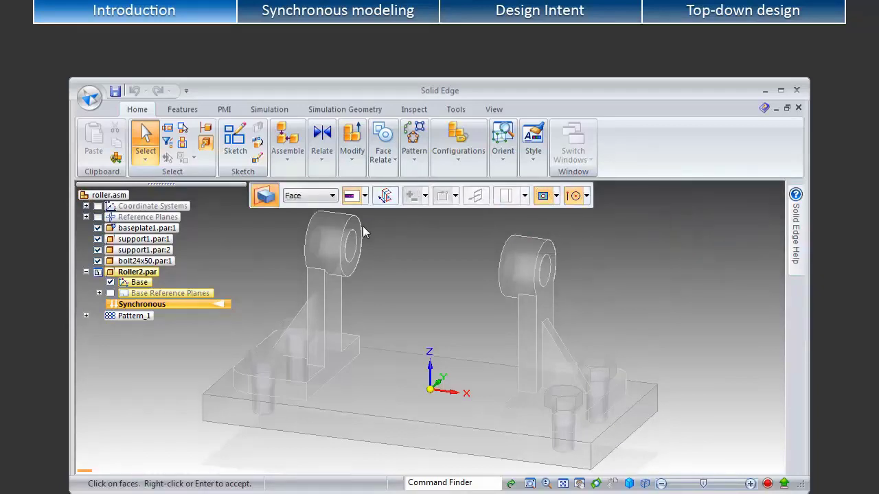
left_click(362, 226)
left_click(509, 240)
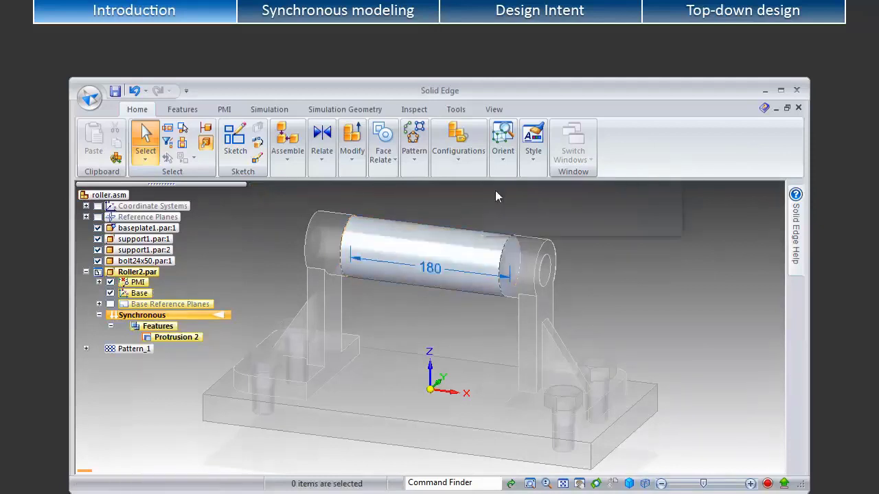
Step: Extrude the roller's shaft through both support bosses from the boss face, using only internal loops
left_click(554, 197)
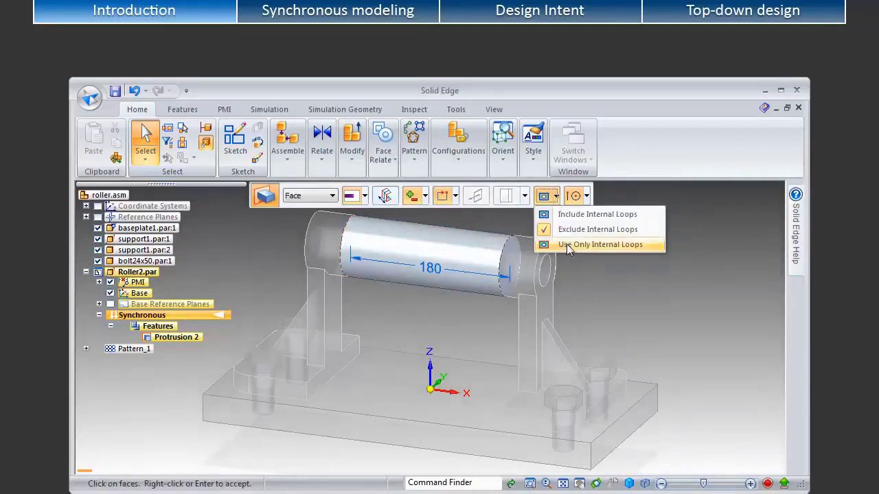
left_click(567, 244)
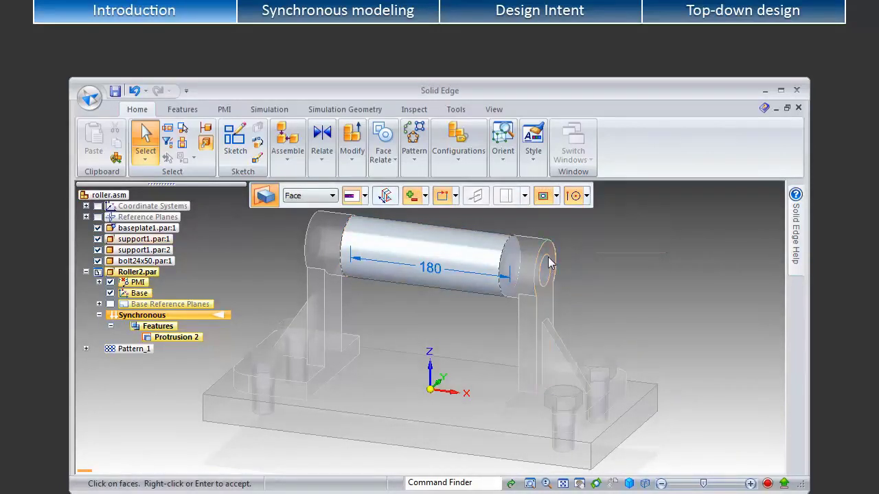
left_click(558, 252)
left_click(548, 254)
Step: Select the roller's outer cylindrical face and open its diameter dimension for editing
left_click(436, 237)
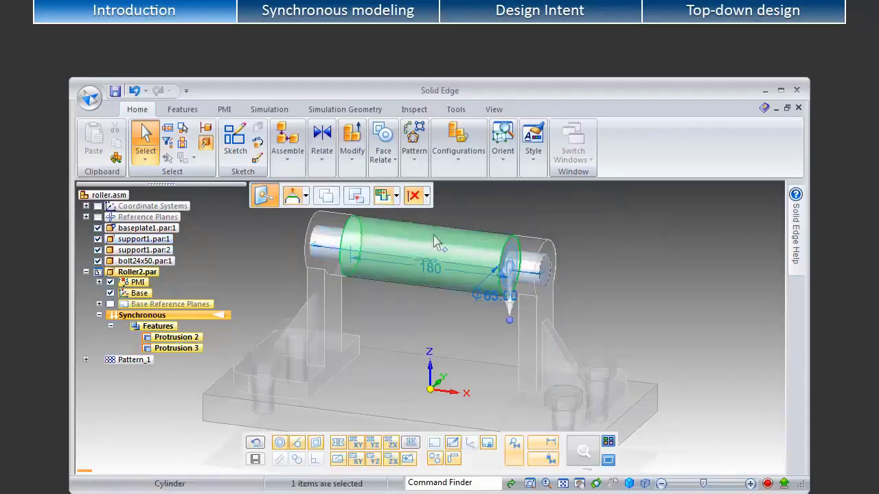
left_click(490, 295)
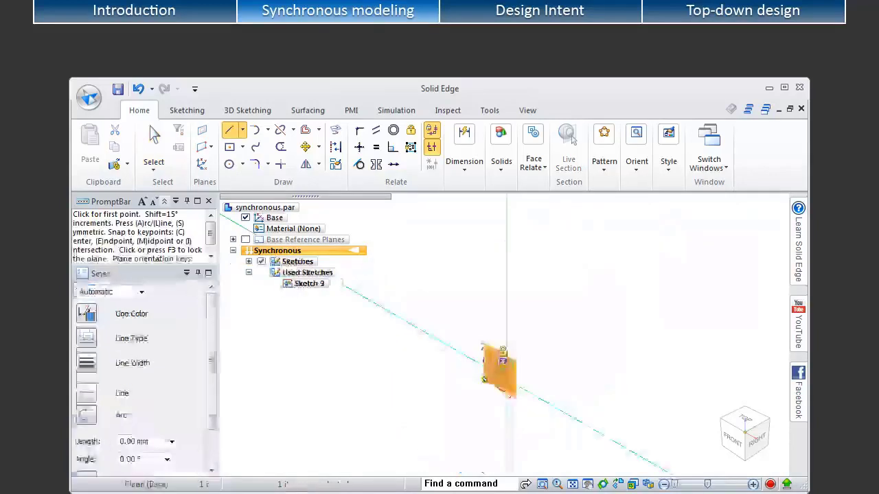
Step: Sketch a closed profile from the origin with a 54 mm base, 45 mm and 100 mm vertical sides, a 13 mm top and a sloped edge
left_click(511, 395)
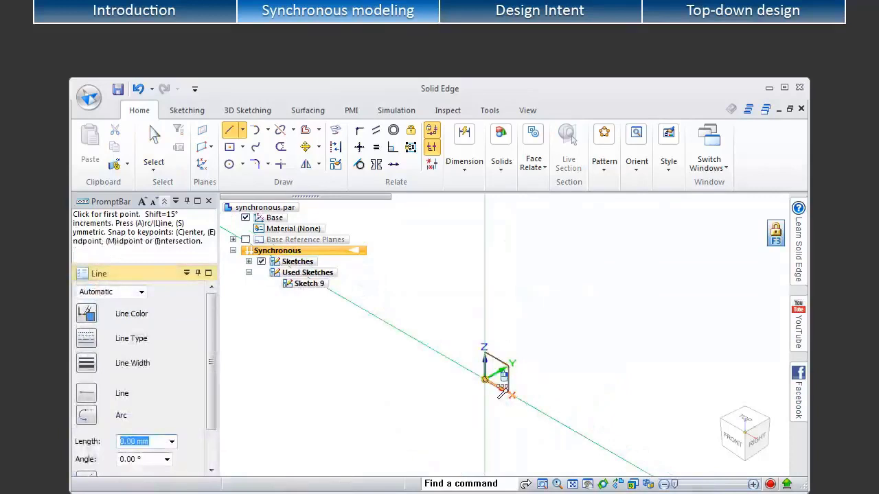
type("54")
key("Tab")
left_click(544, 413)
type("45")
key("Tab")
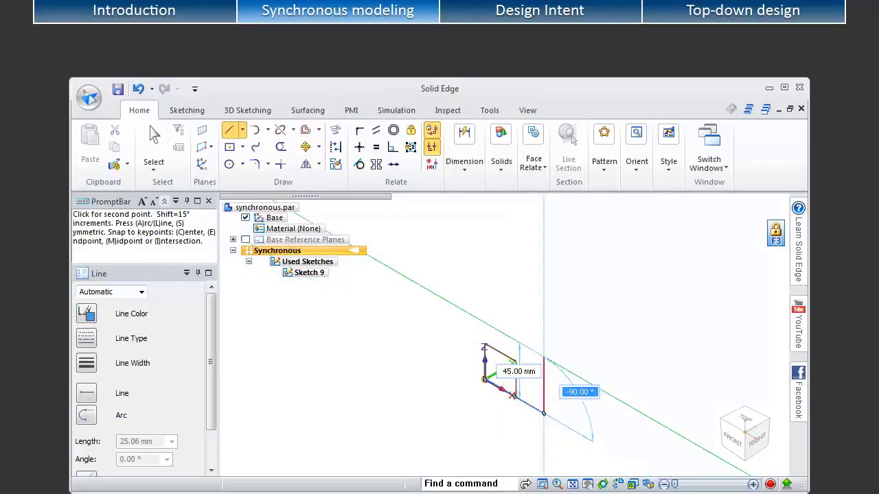
left_click(543, 357)
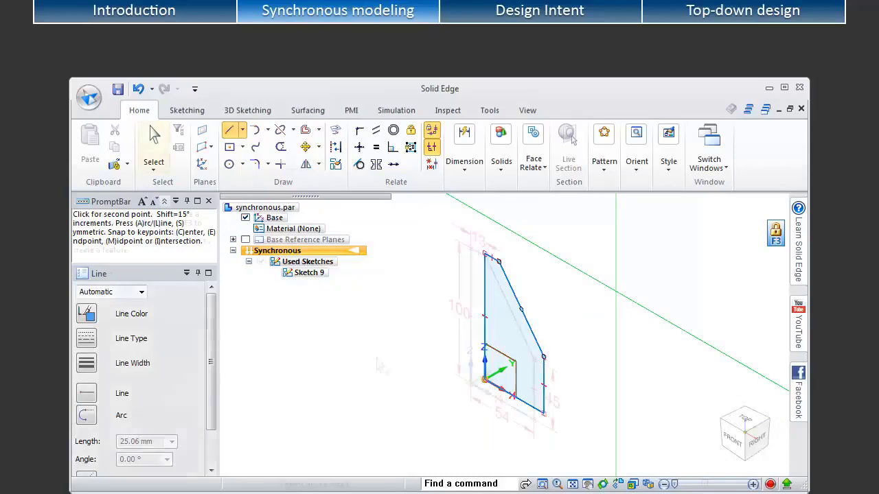
key("Escape")
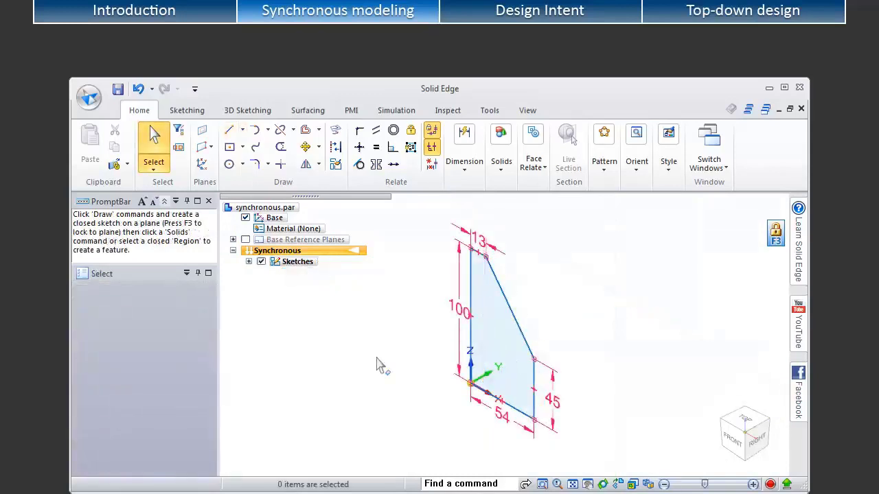
Step: Extrude the closed profile symmetrically to a total width of 150 mm
left_click(490, 338)
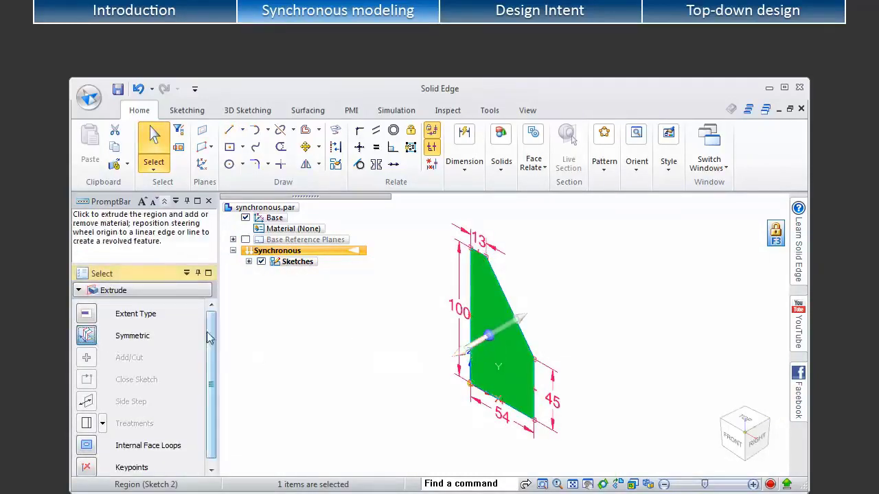
left_click(475, 342)
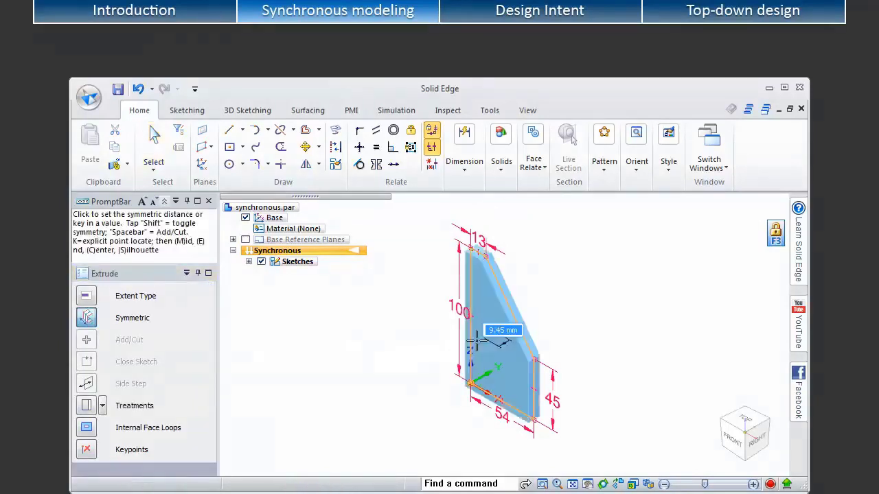
type("150")
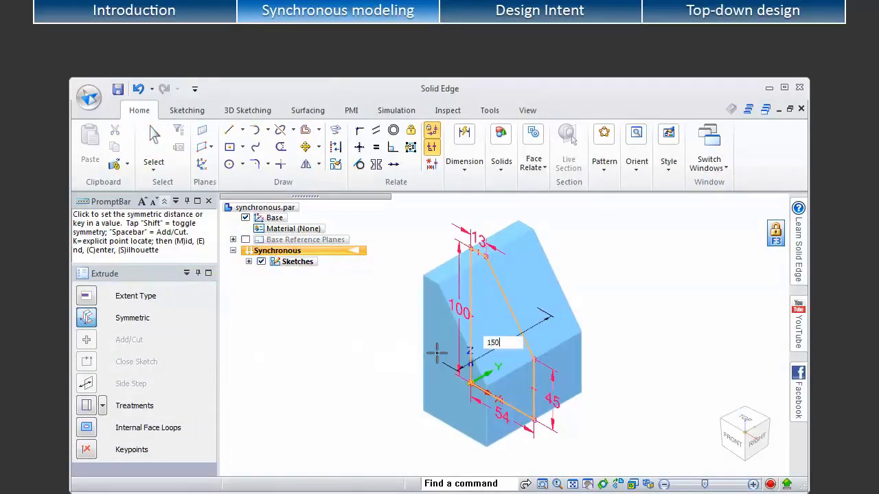
key("Return")
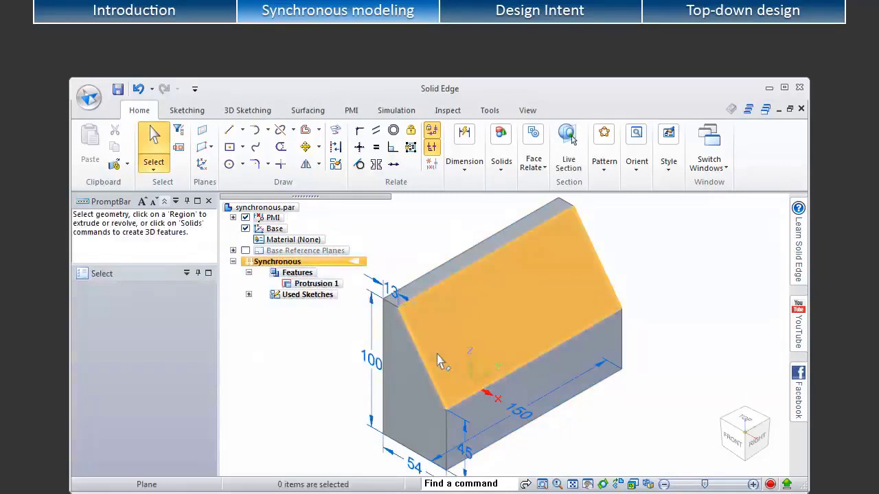
Step: Try moving the block's end face along its normal with symmetric design intent active
left_click(405, 395)
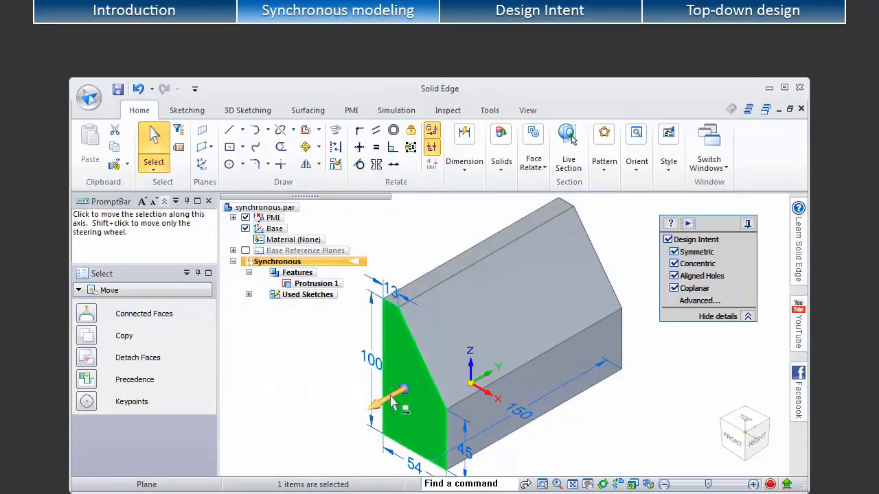
left_click(393, 404)
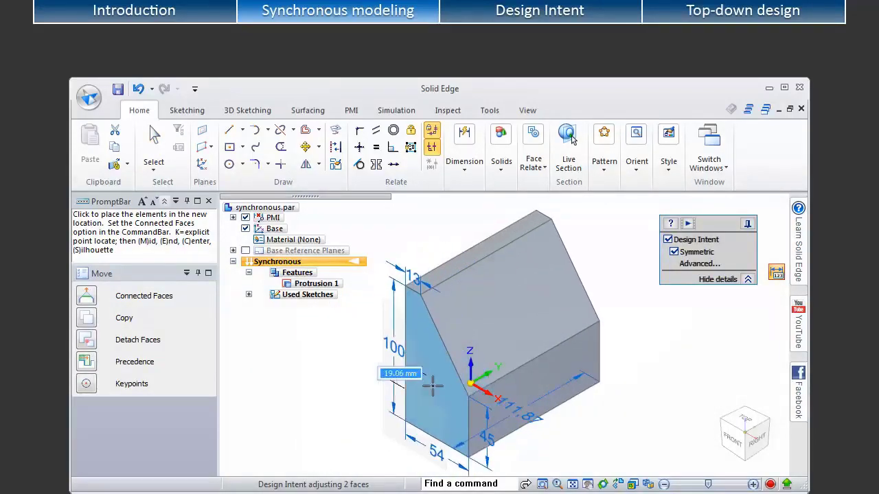
left_click(370, 384)
key("Escape")
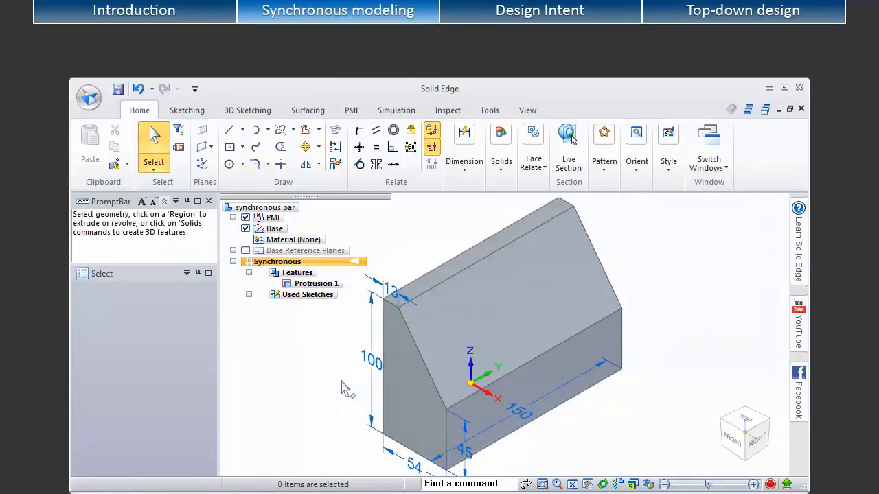
Step: Sketch a rectangle with 41 mm sides on the top face's plane, extending from the top edge out over the slope
key("l")
left_click(526, 245)
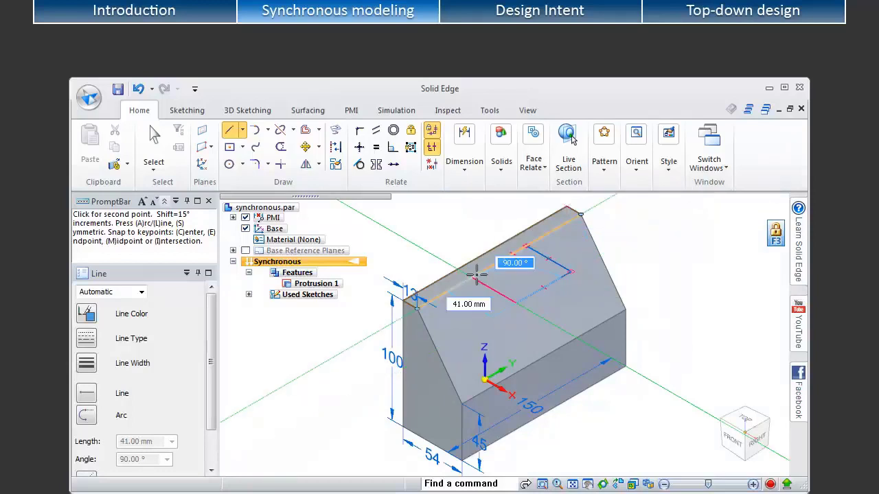
key("Escape")
Step: Cut the rectangular region downward into the block to the level of the sloped face's lower edge
left_click(521, 274)
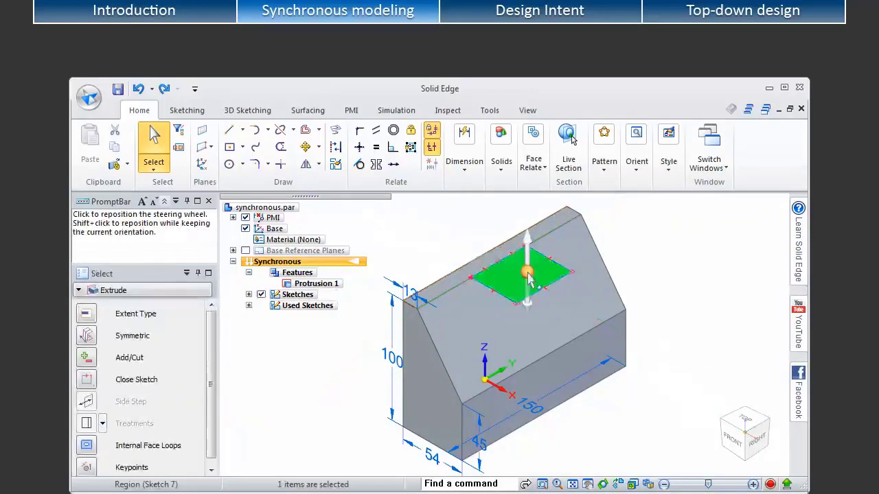
left_click(528, 274)
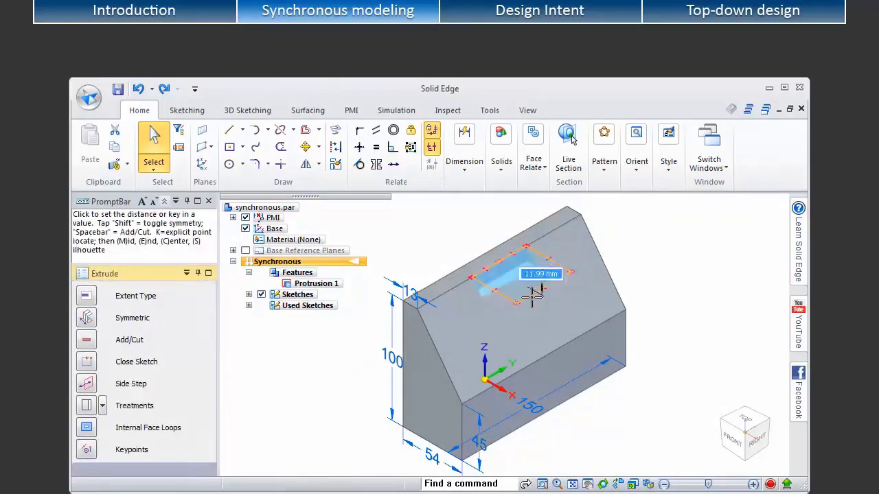
left_click(545, 354)
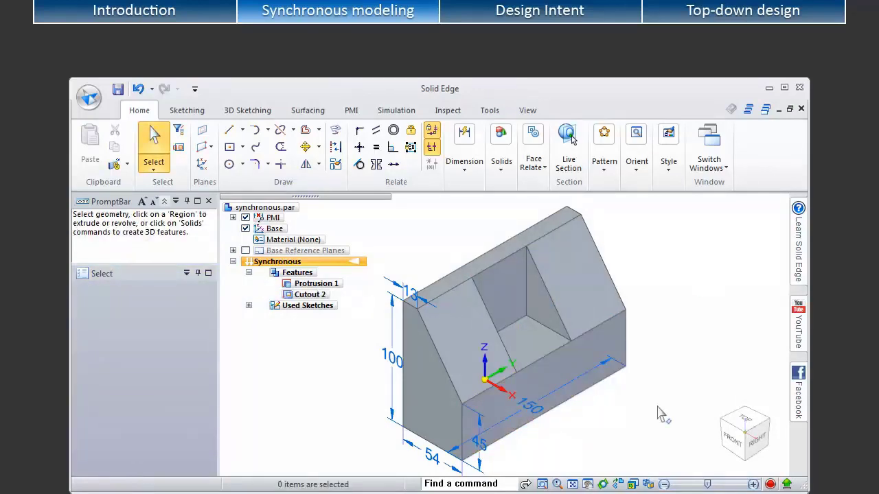
Step: Move the cutout's side wall outward about 5.3 mm with symmetric design intent active
left_click(539, 312)
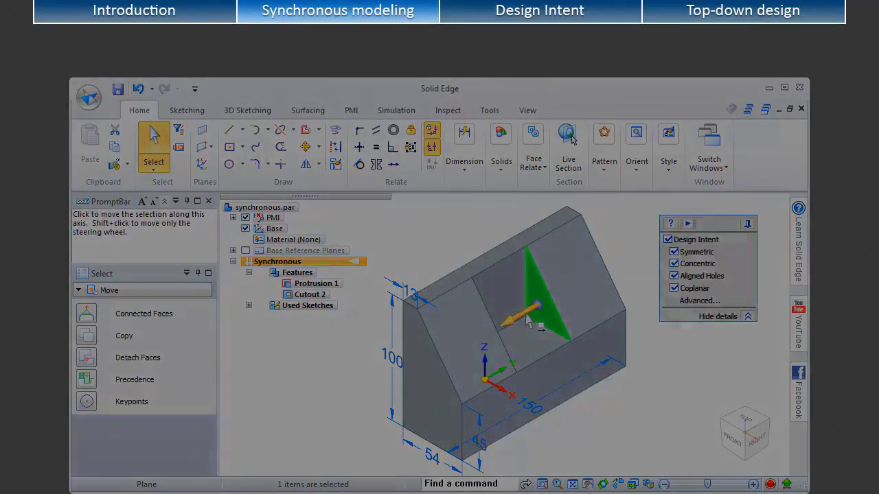
left_click(538, 309)
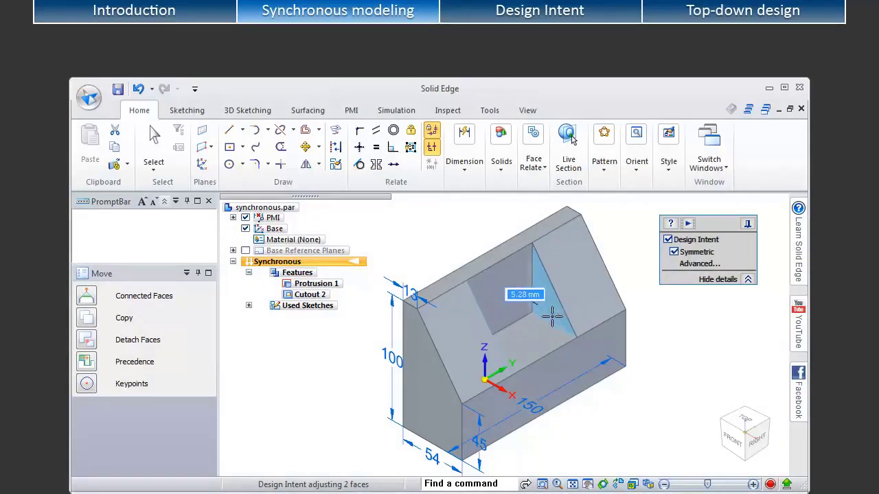
left_click(552, 316)
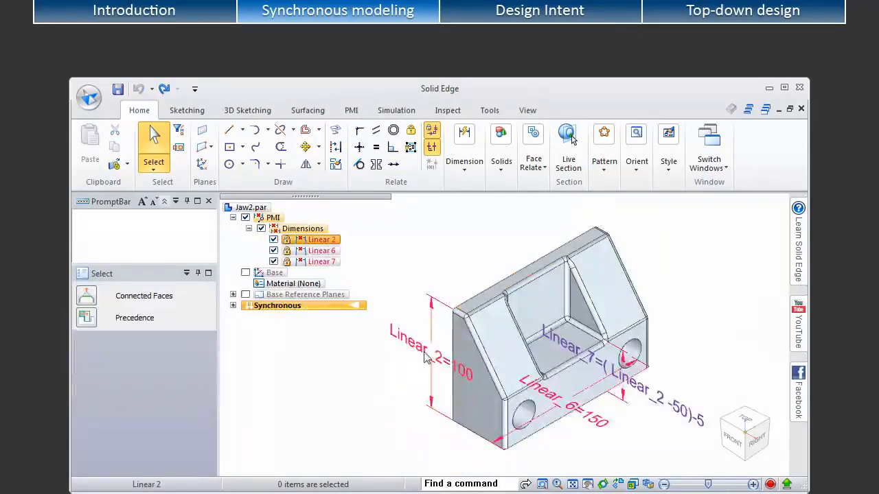
Step: Set the jaw's height dimension Linear_2 to 110 mm
left_click(426, 356)
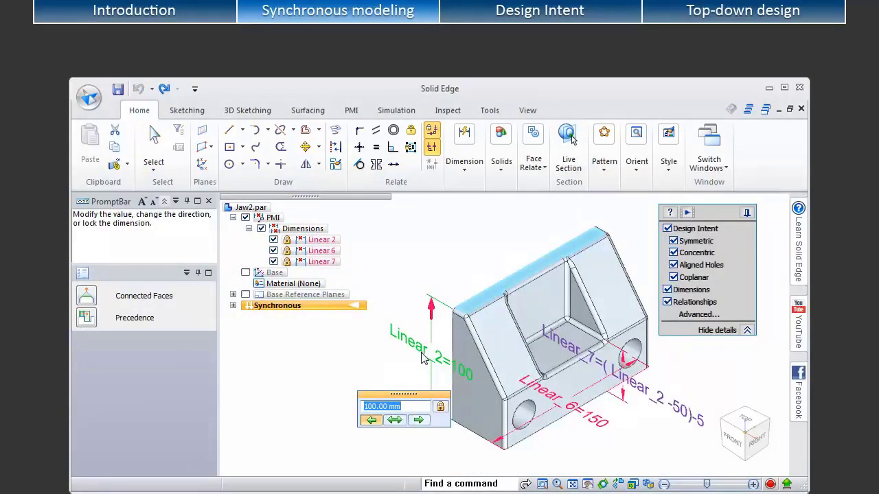
type("110")
key("Return")
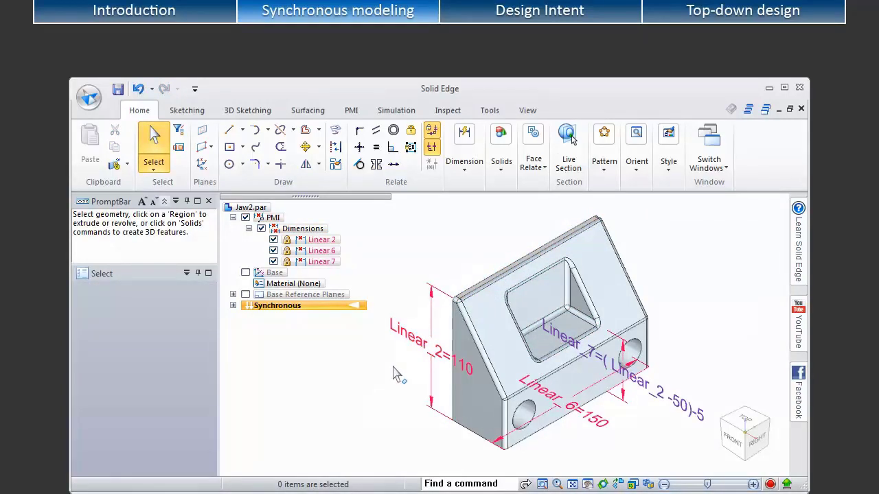
Step: Move the jaw's end face outward 25 mm with symmetric design intent, releasing the locked length dimension Linear_6, and accept the solution
left_click(469, 383)
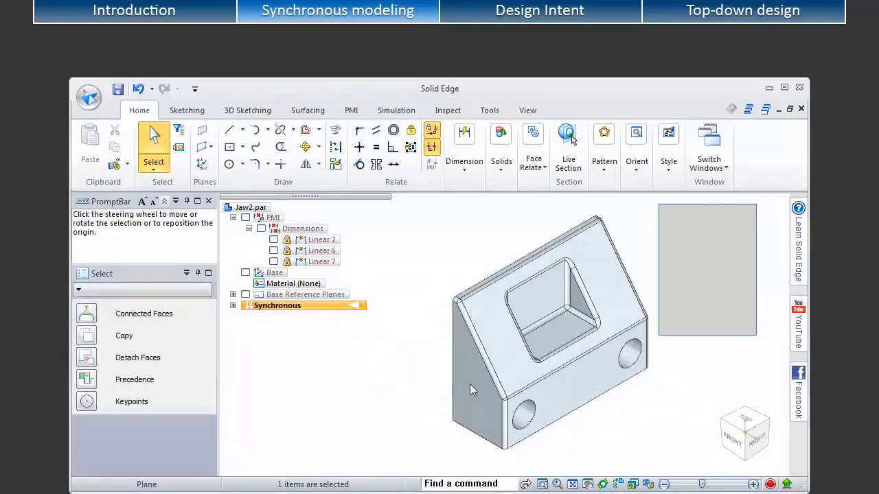
left_click(459, 399)
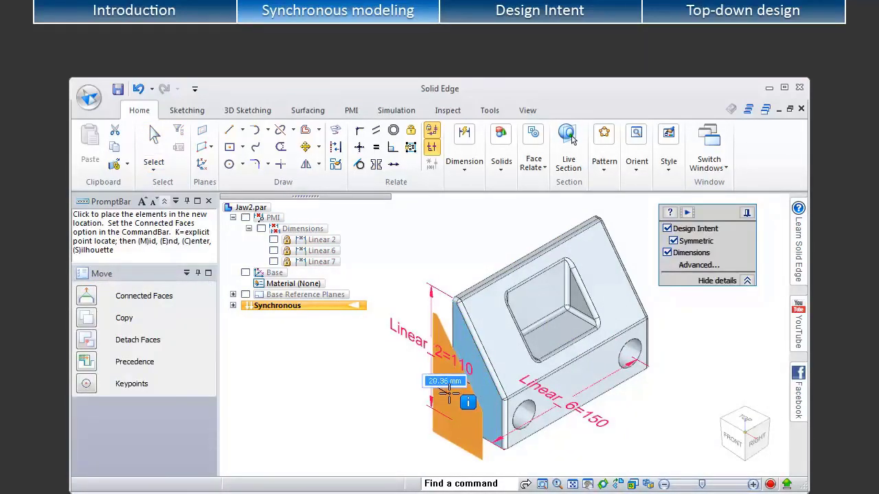
type("25")
key("Return")
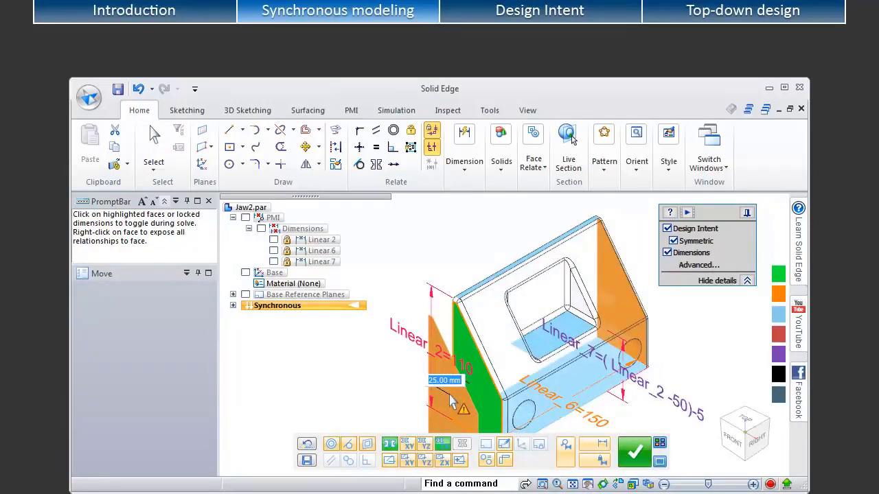
left_click(599, 425)
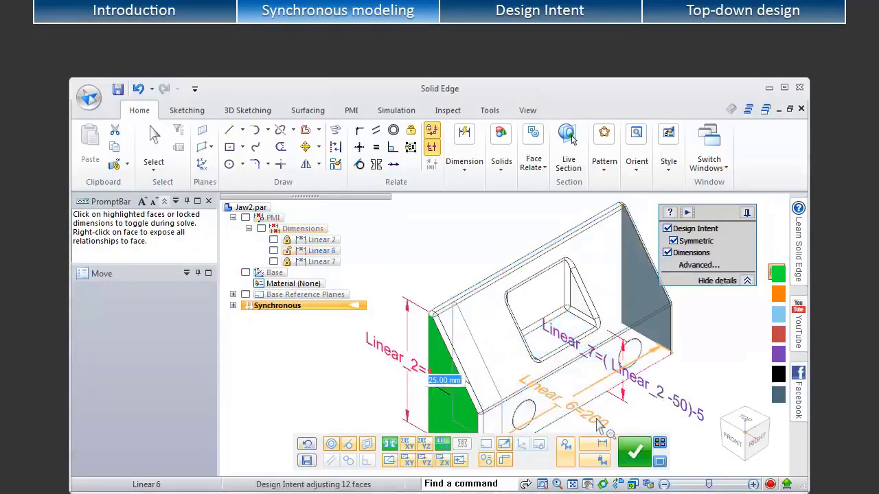
left_click(635, 453)
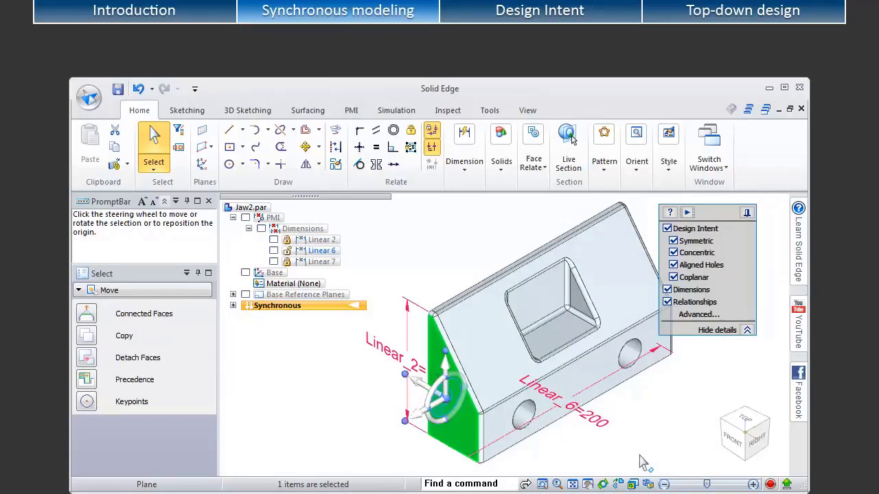
key("Escape")
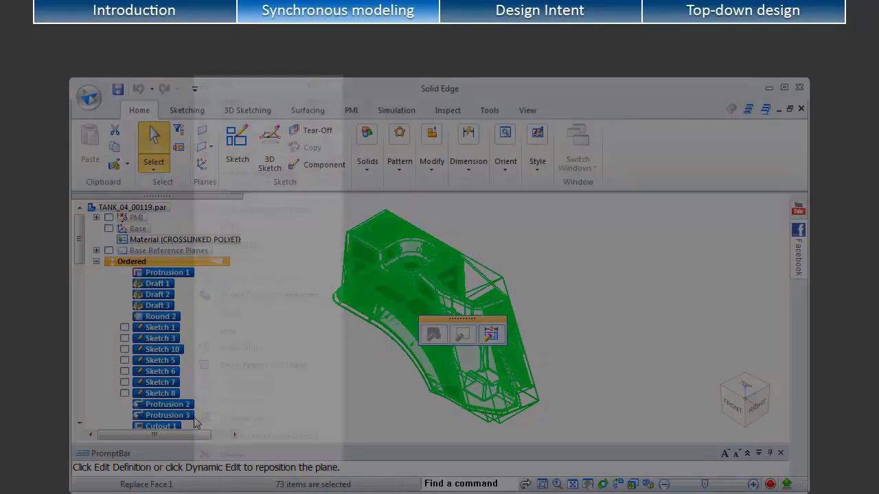
Step: Convert all selected ordered features of the tank part TANK_04_00119 to synchronous features
right_click(195, 421)
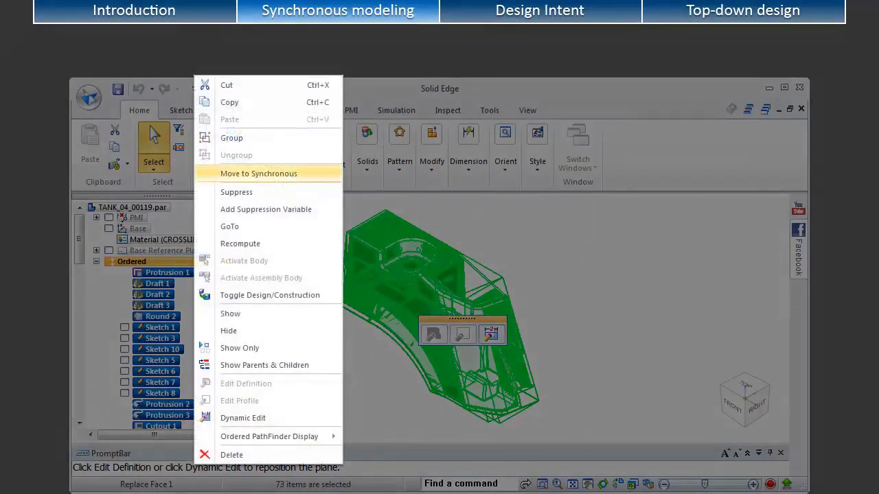
left_click(259, 173)
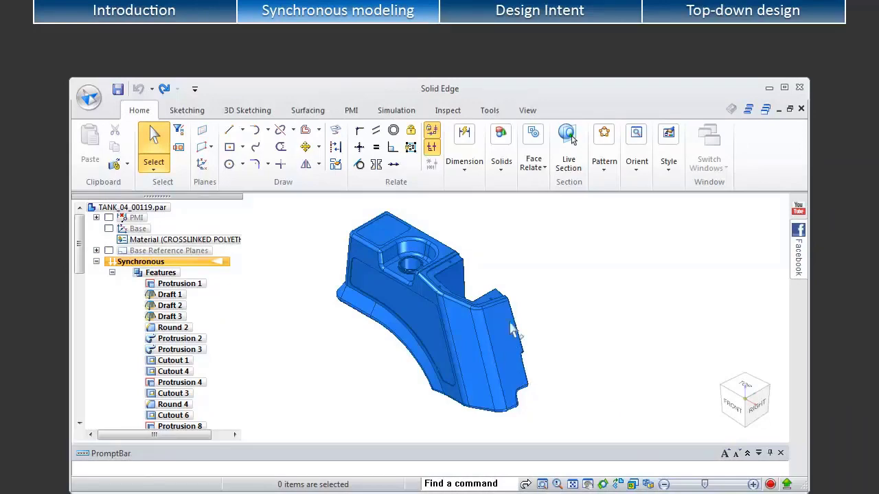
Step: Move the flat bottom face at the tank's narrow end outward about 68 mm
middle_click_drag(511, 324, 230, 268)
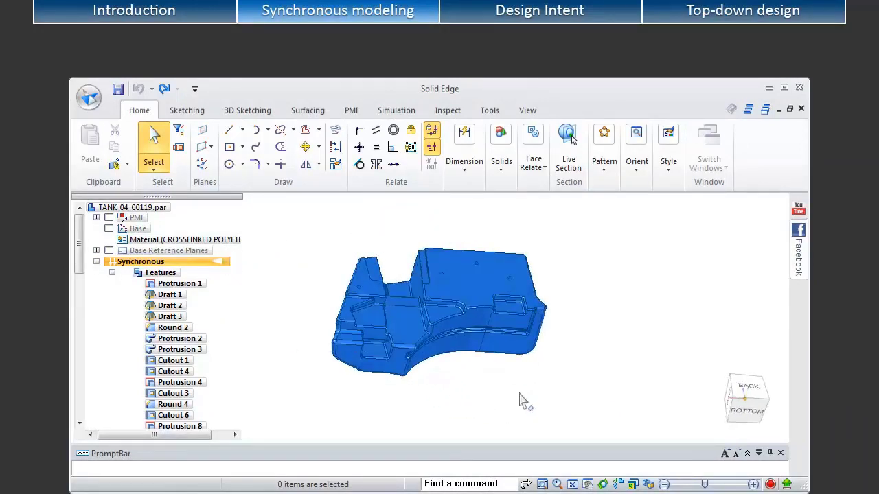
scroll(410, 359, "up", 3)
left_click(394, 370)
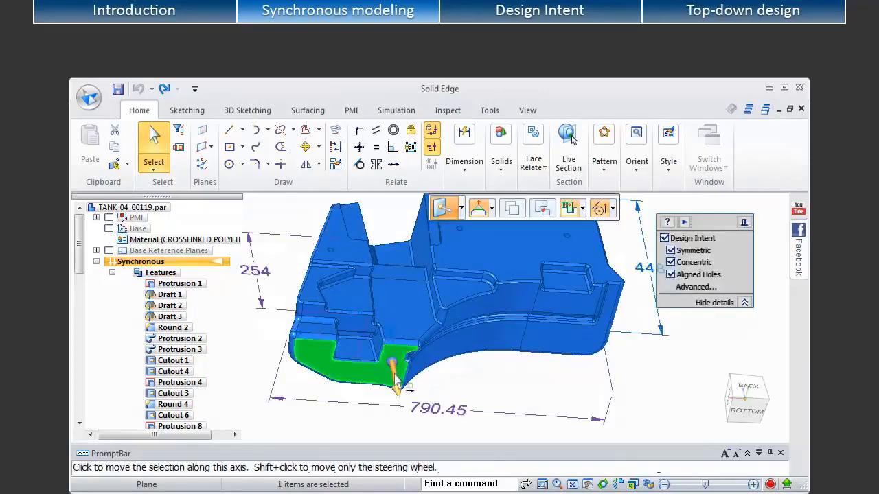
left_click(396, 382)
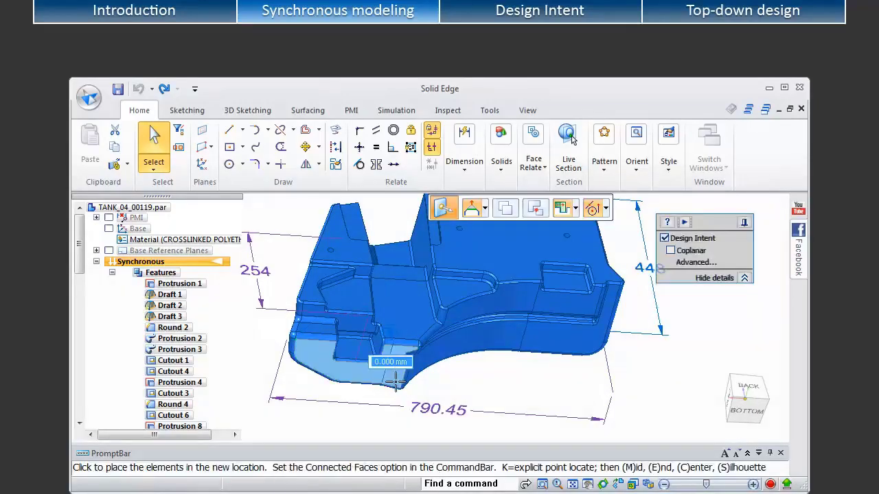
left_click(396, 382)
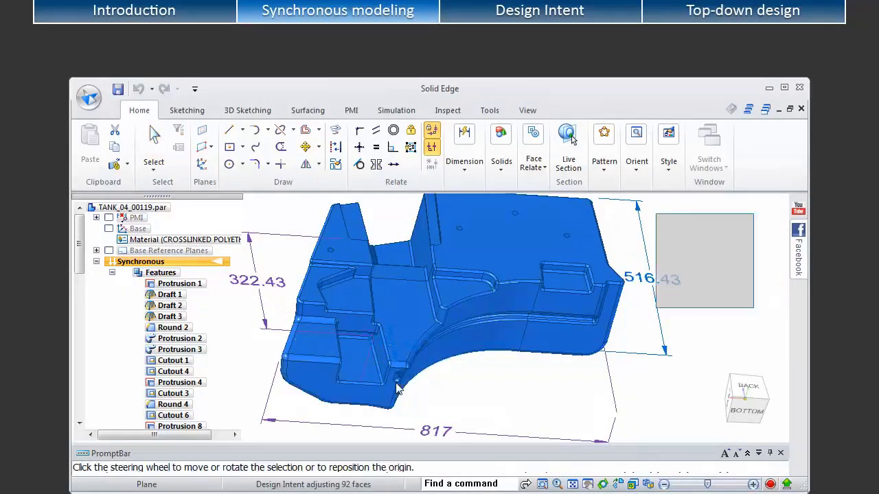
left_click(405, 389)
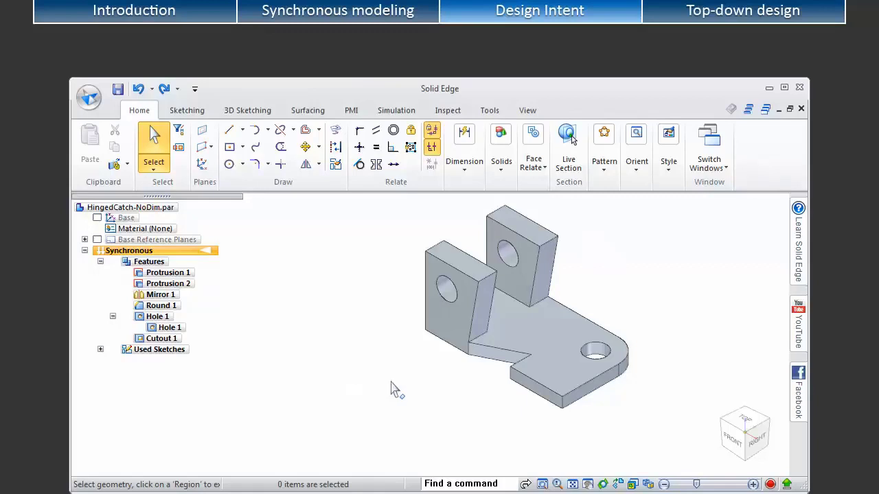
Step: Move the inner face of the hinged catch's rear lug 10 mm toward its outer side, thinning both lugs symmetrically
left_click(510, 276)
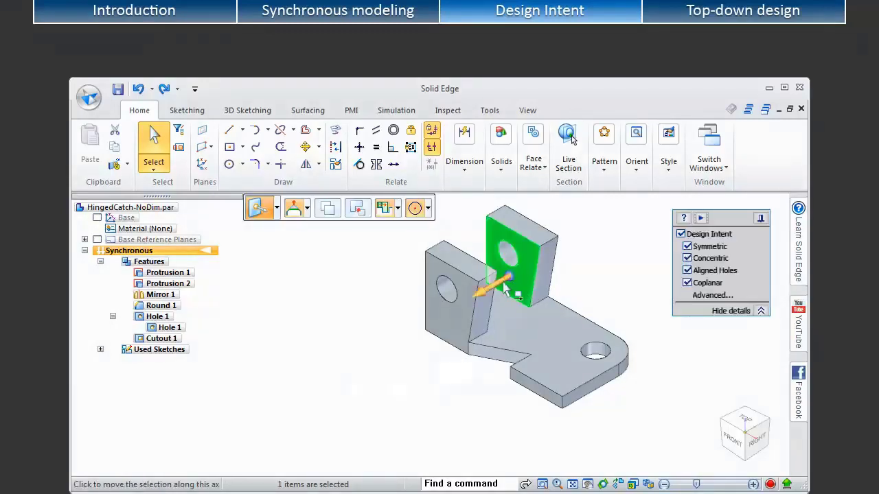
left_click(509, 276)
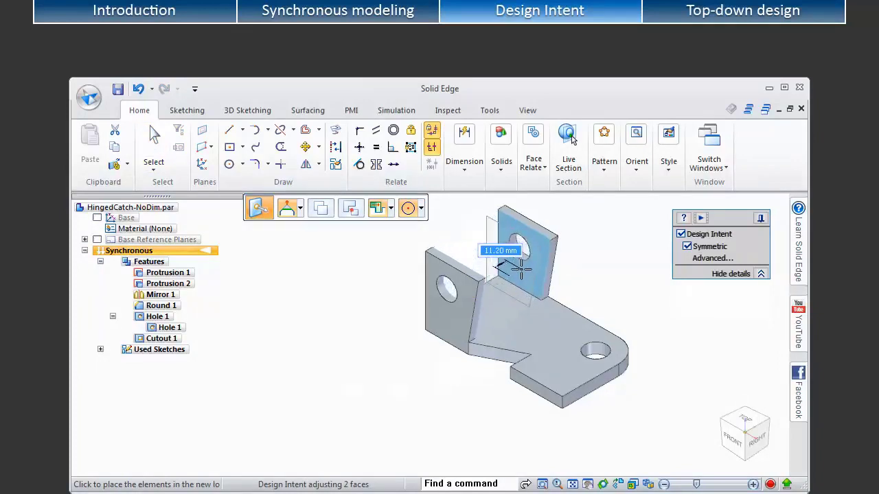
type("10")
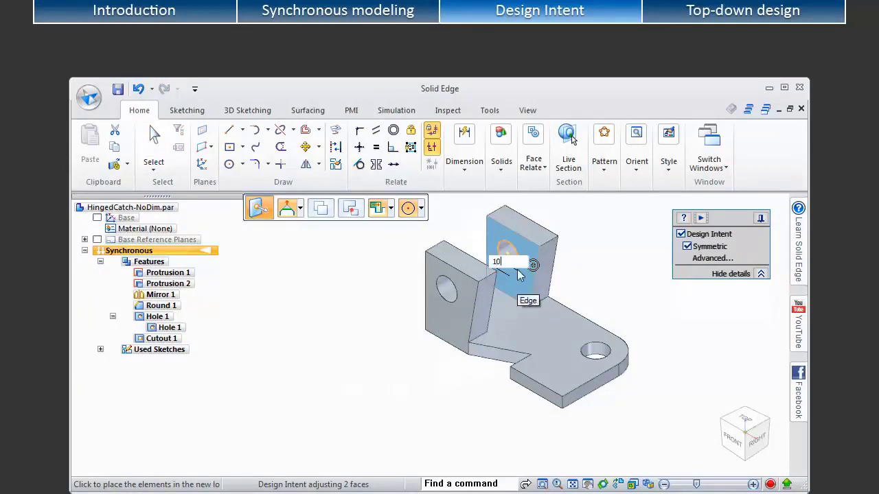
key("Return")
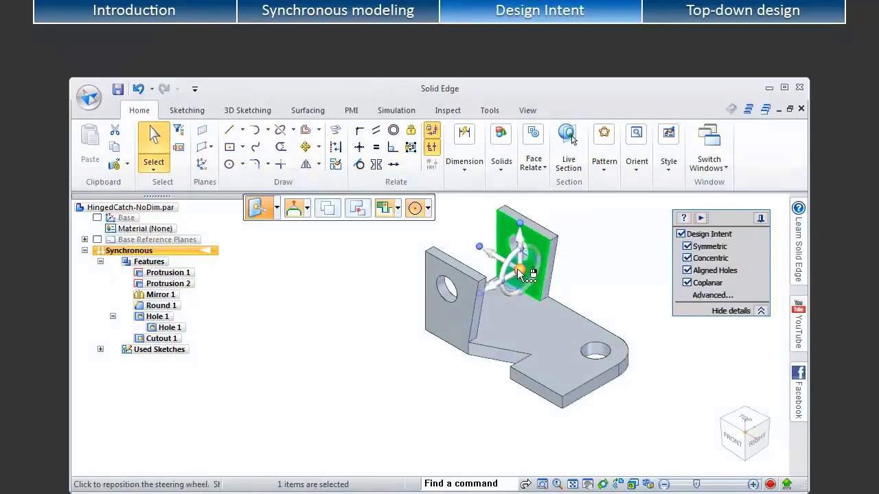
left_click(600, 276)
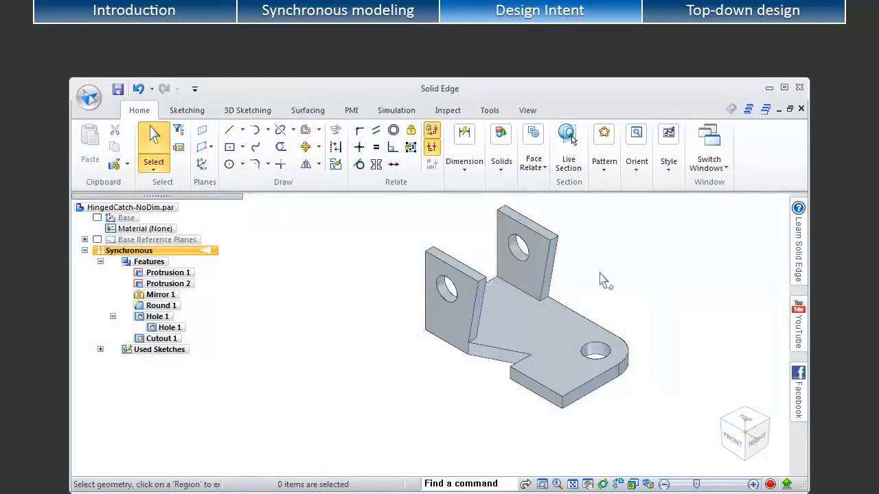
Step: Move the base plate's hole 15 mm outward, keeping it concentric with the rounded corner so the plate's end face follows
left_click(596, 351)
left_click(604, 348)
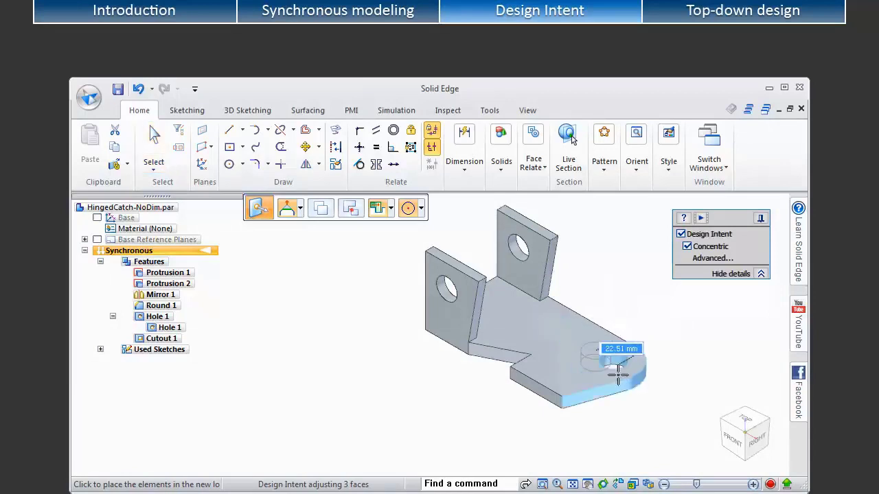
mouse_move(623, 387)
left_mouse_down()
mouse_move(586, 364)
mouse_move(610, 385)
left_mouse_up()
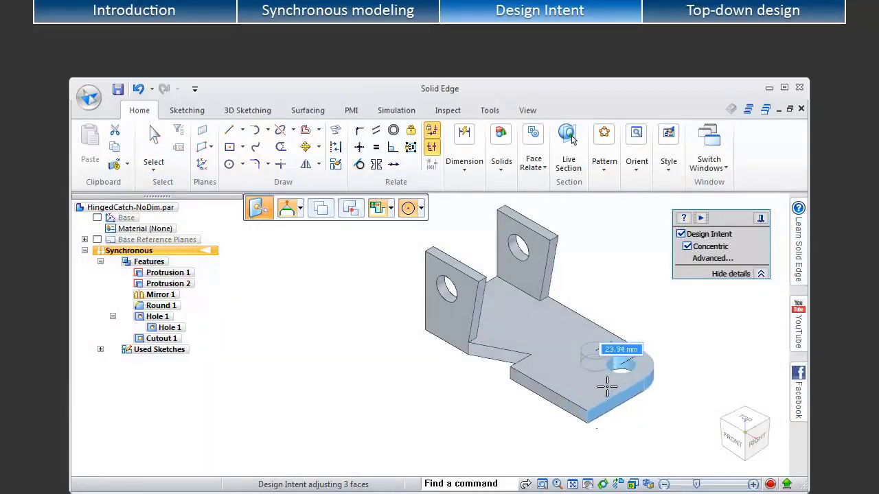
type("15")
key("Return")
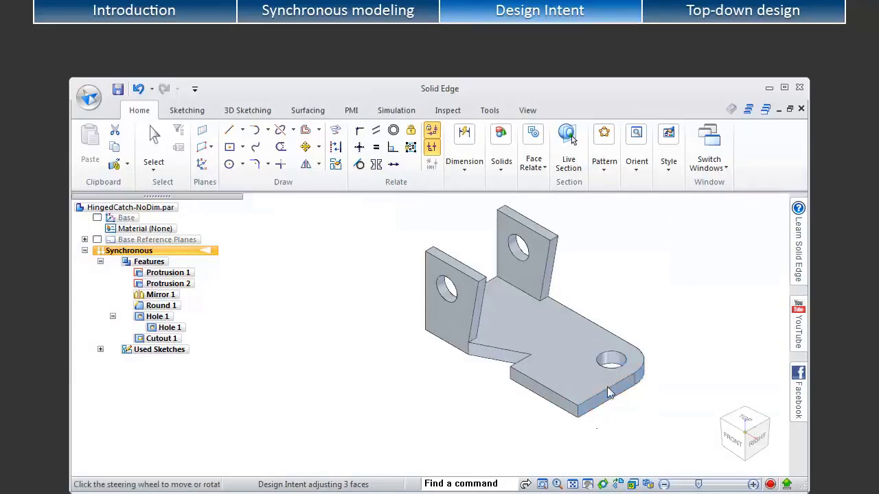
left_click(683, 375)
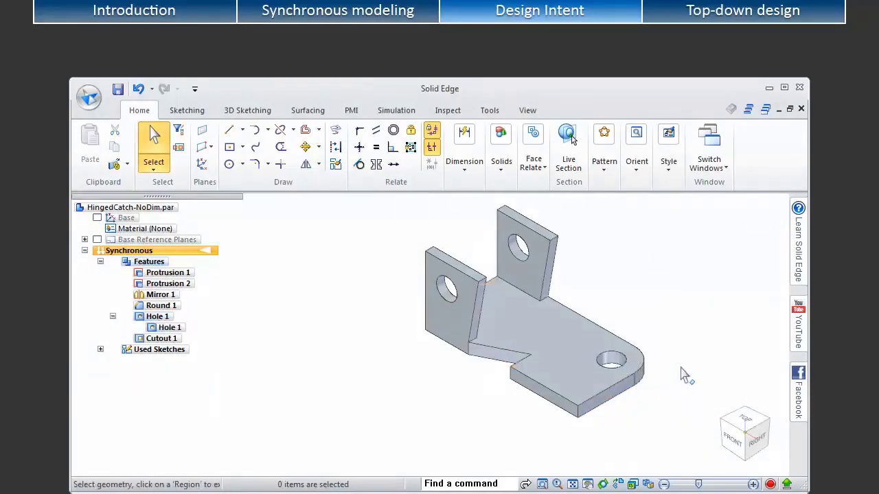
Step: Move the base plate's end face 15 mm inward with concentric design intent, taking the hole and rounded corner along
left_click(604, 392)
left_click(622, 404)
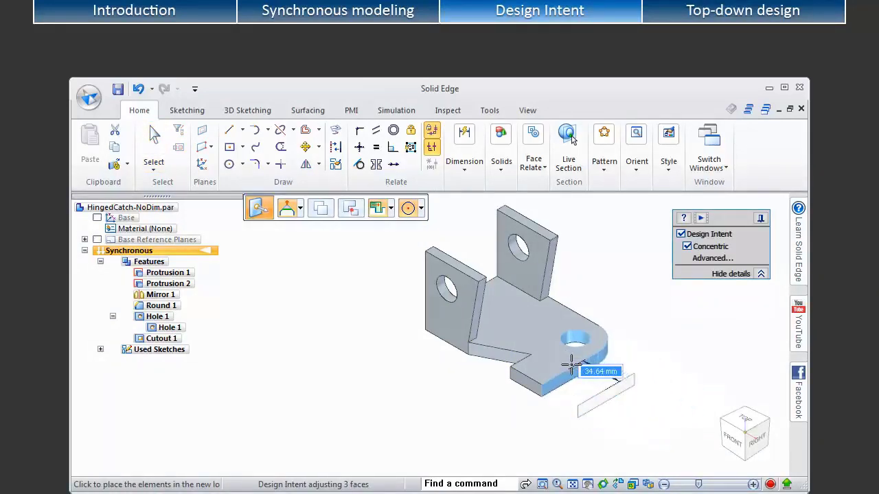
key("BackSpace")
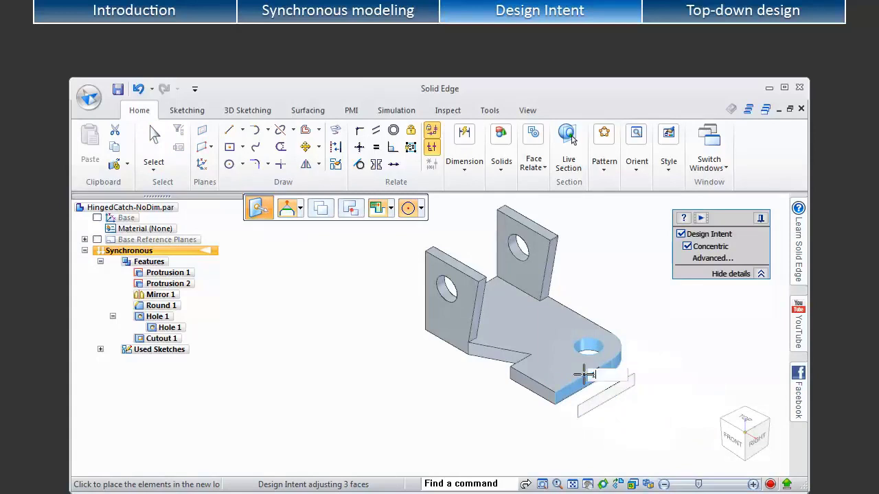
type("15")
key("Return")
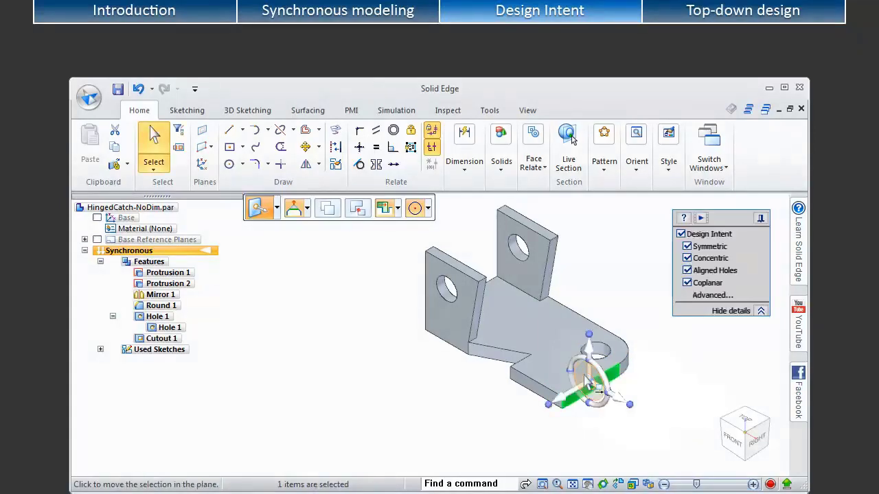
left_click(652, 391)
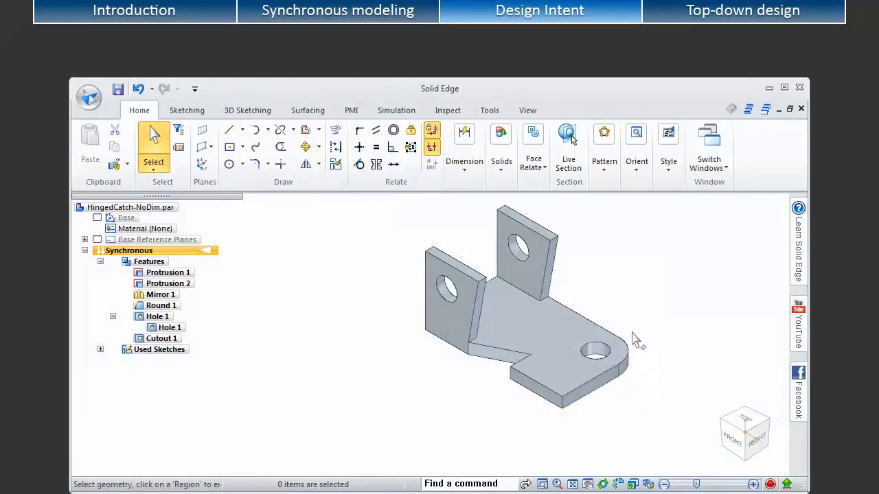
Step: Rotate the rear lug's narrow slanted side face 10° about its lower edge, turning both lugs' faces upright through symmetric design intent
left_click(555, 280)
left_click_drag(553, 279, 544, 309)
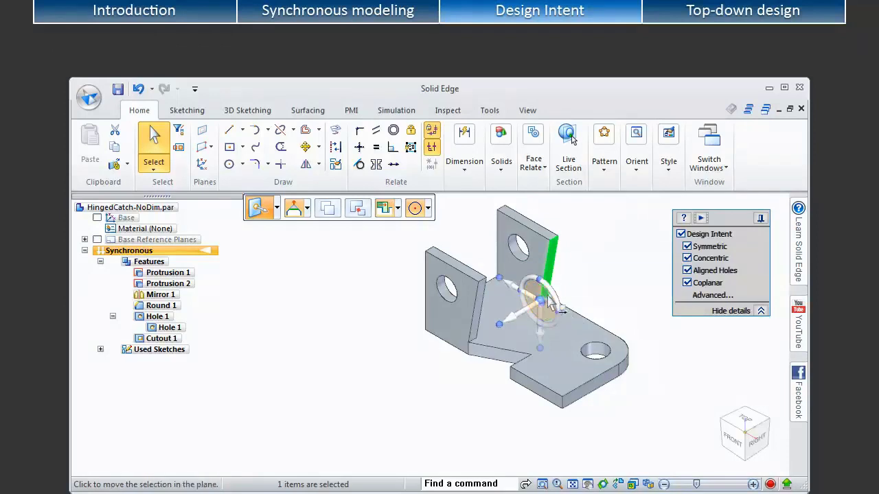
left_click(546, 305)
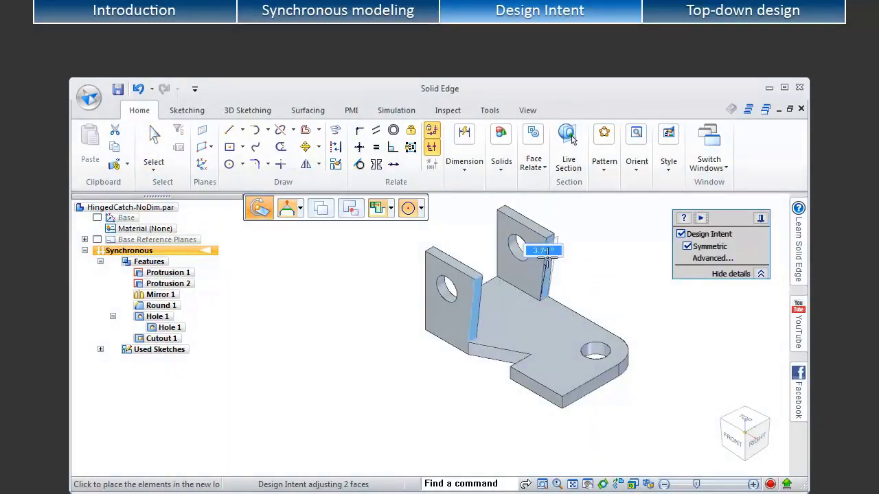
type("1")
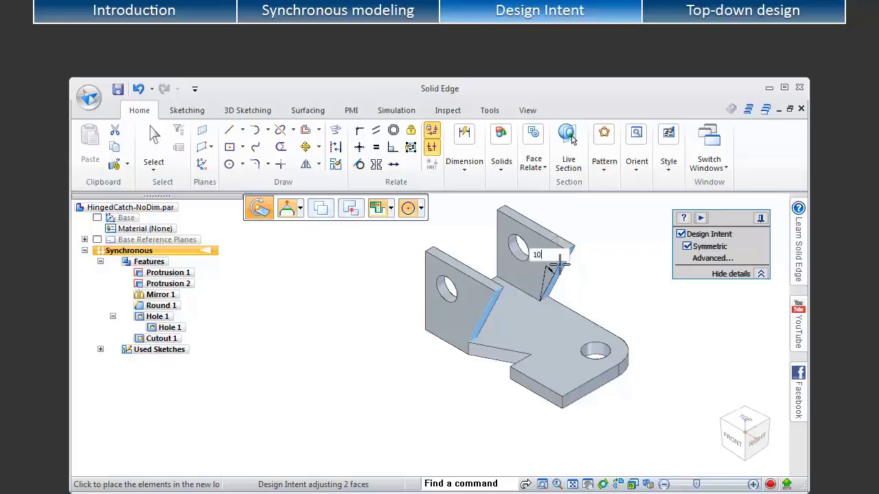
type("0")
key("Return")
key("Escape")
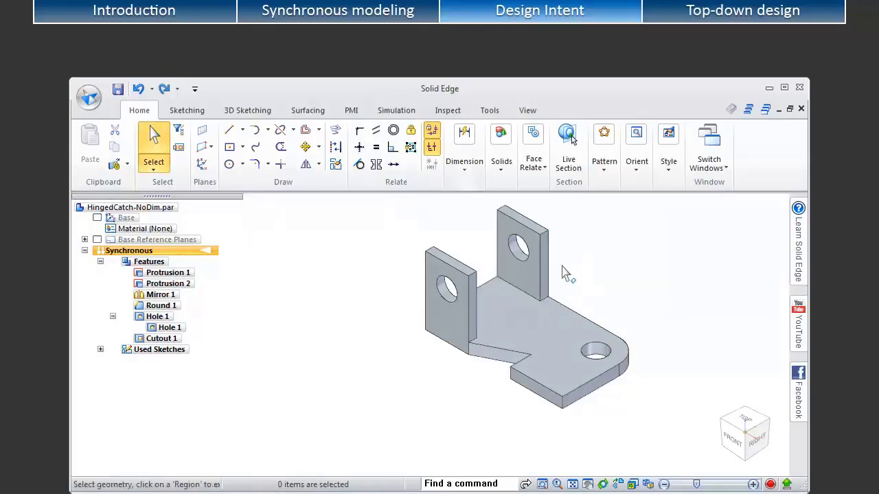
Step: Add a driving dimension to the base plate's short front edge beside the notch, placing it below the plate
left_click(460, 173)
left_click(465, 206)
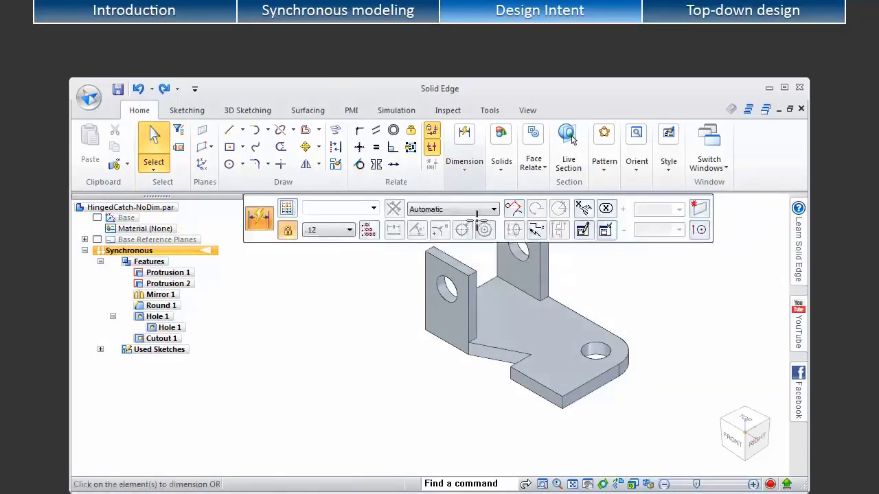
left_click(535, 381)
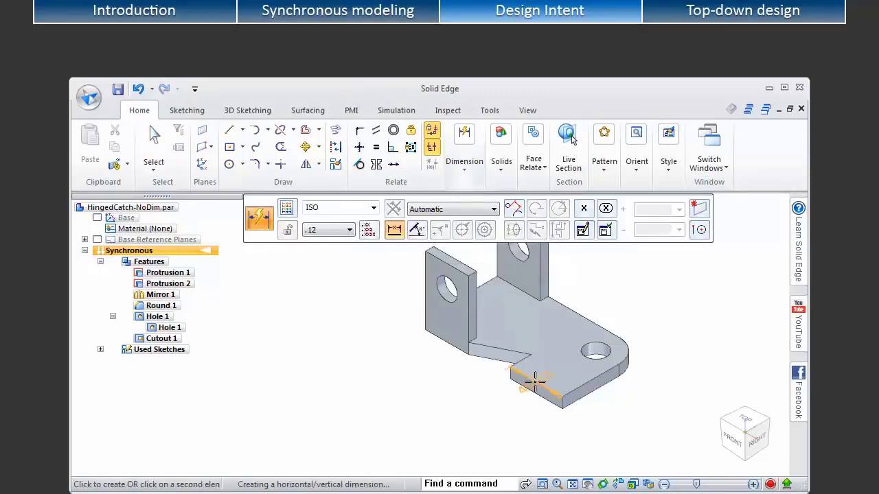
left_click(481, 405)
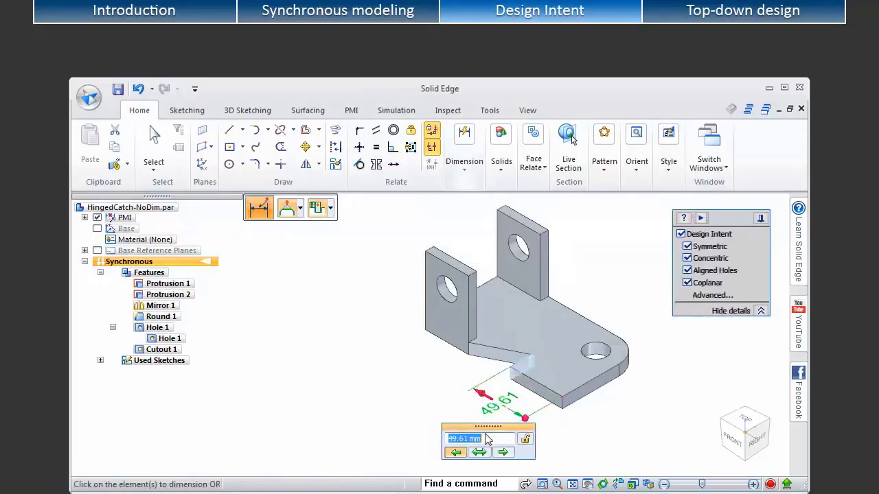
Step: Vary the front edge's dimension while moving only the notch-side face, ending at 52.10 mm
left_click_drag(482, 427, 407, 422)
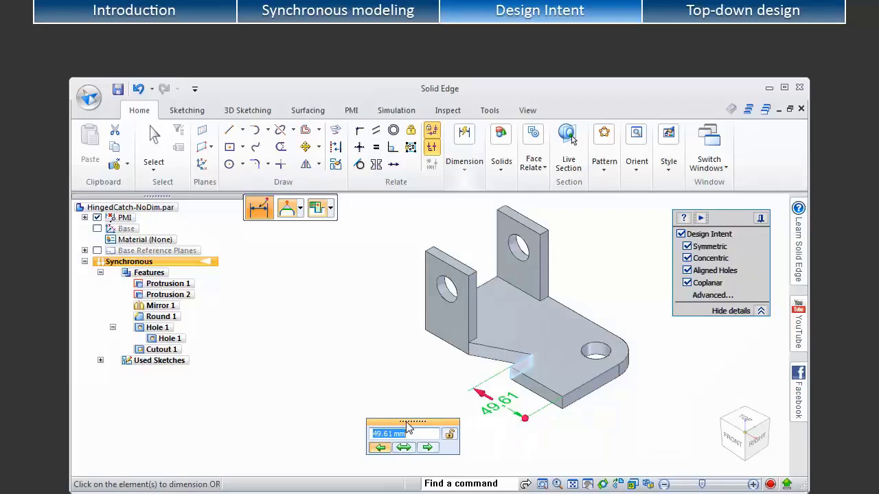
left_click(379, 446)
scroll(379, 446, "down", 3)
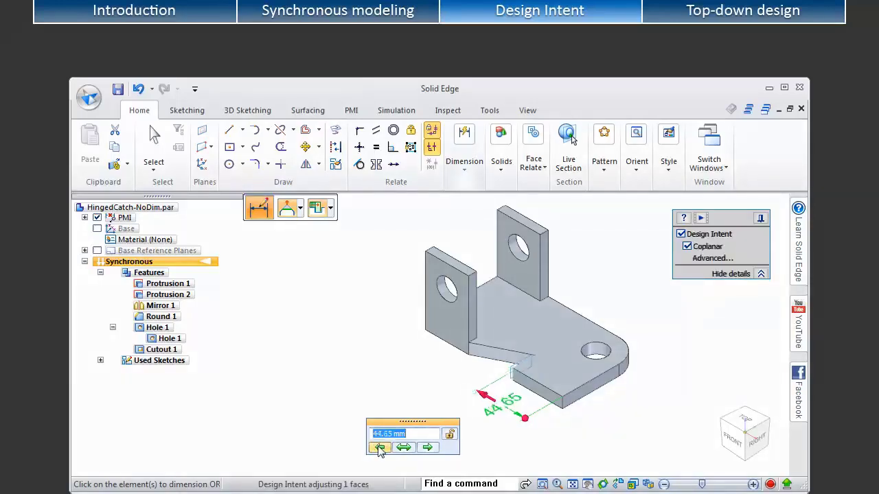
scroll(379, 450, "up", 4)
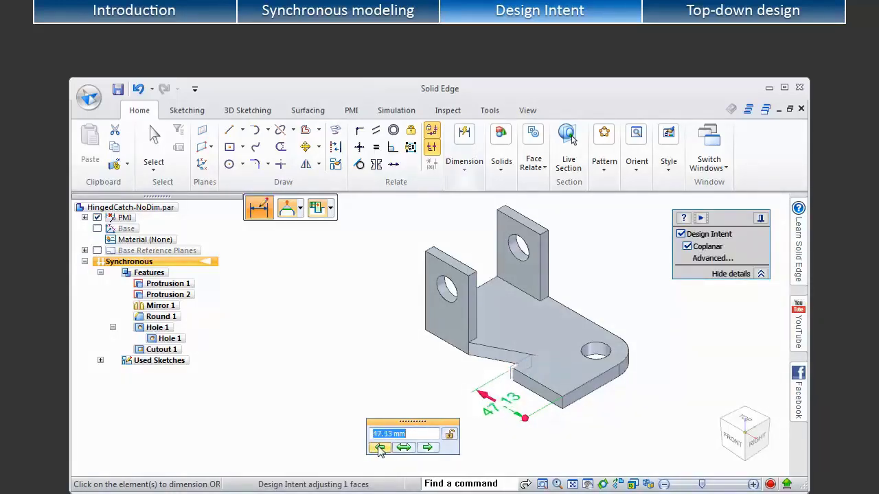
Step: Set the front edge's dimension to 49.49 mm with both end faces moving, and lock the dimension
left_click(404, 448)
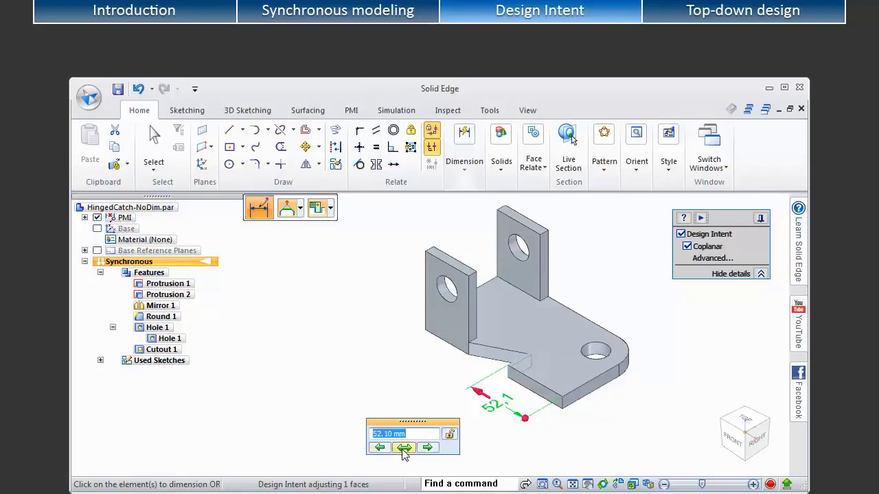
scroll(404, 453, "down", 3)
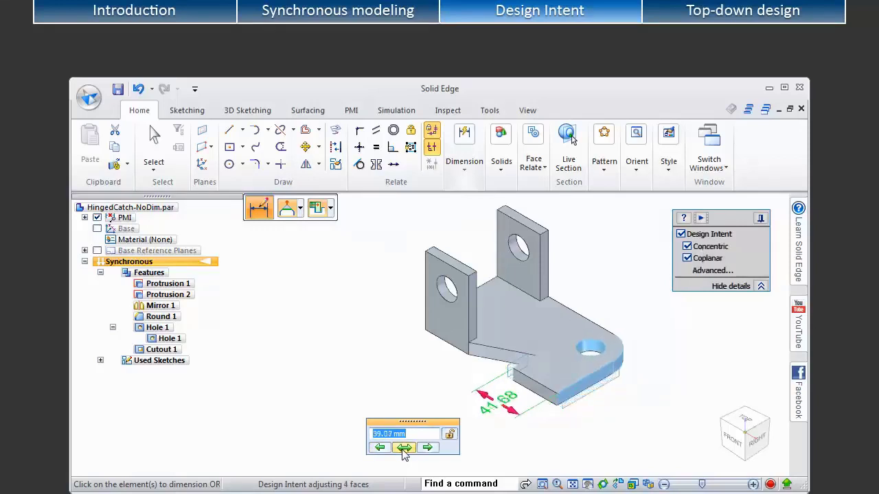
scroll(406, 457, "up", 4)
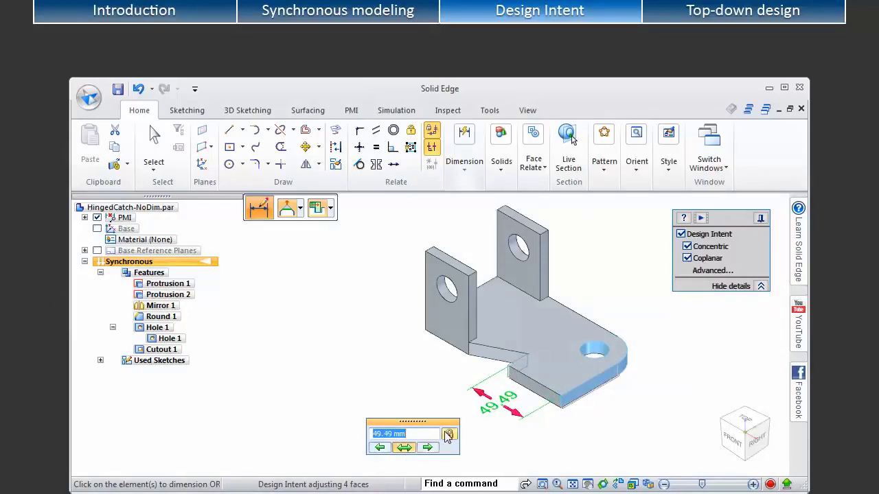
key("Escape")
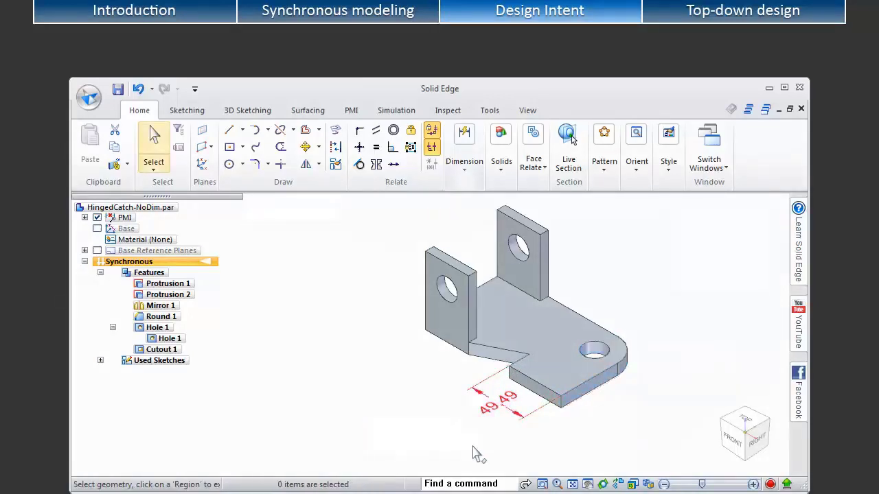
Step: Move the base plate's end face 30 mm outward, with the locked 49.49 mm dimension carrying the notch face along
left_click(599, 388)
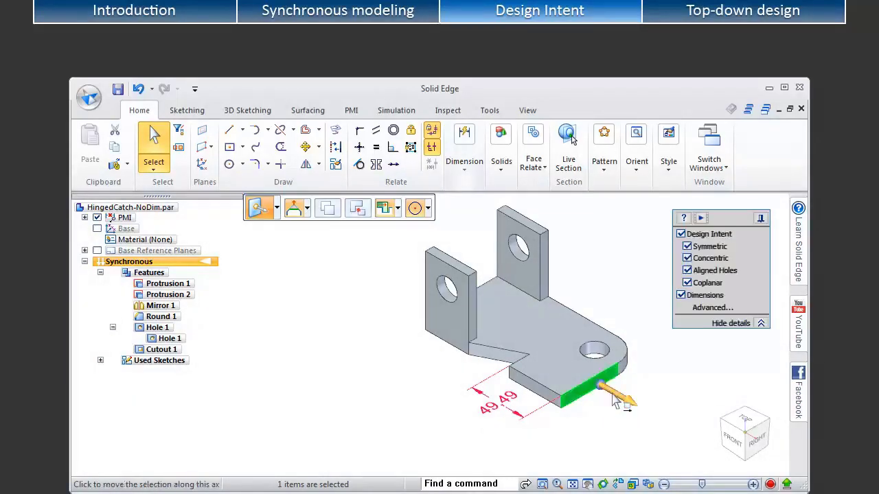
left_click(621, 394)
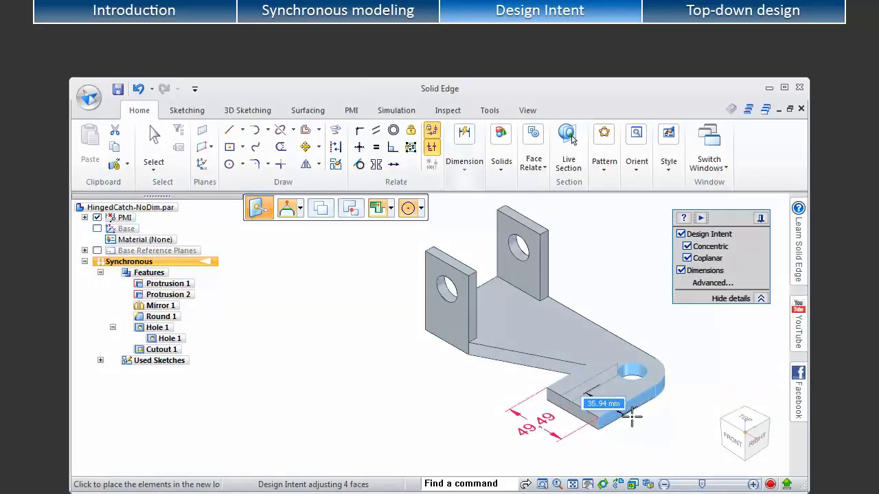
type("30")
key("Return")
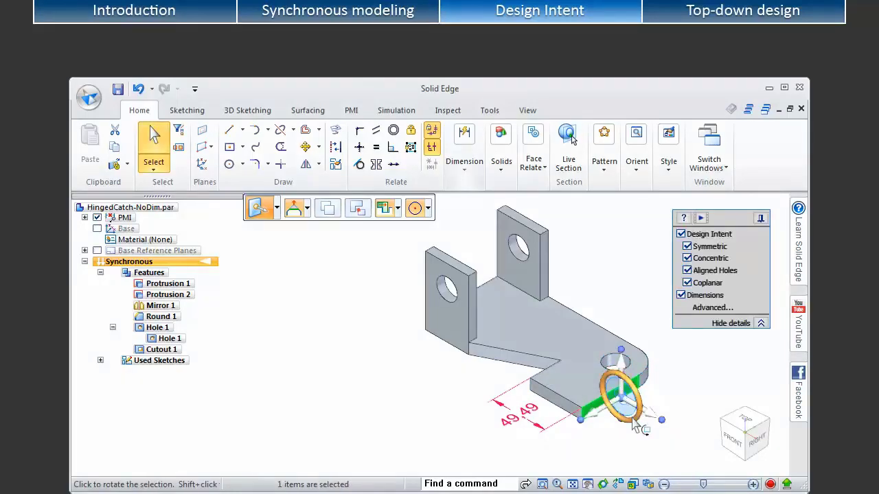
key("Escape")
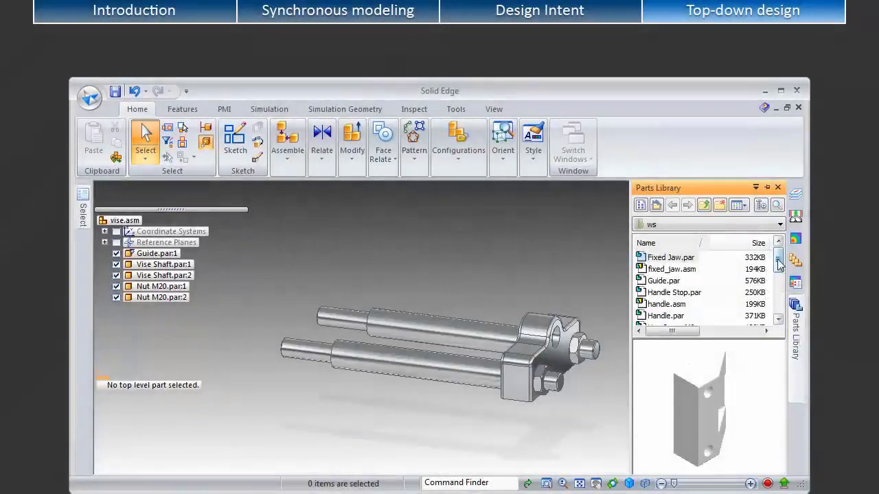
Step: Place moveable_jaw.asm from the parts library above the vise shafts and select one of its shaft-hole cylinders for positioning
left_click_drag(779, 265, 779, 279)
left_click_drag(676, 293, 617, 292)
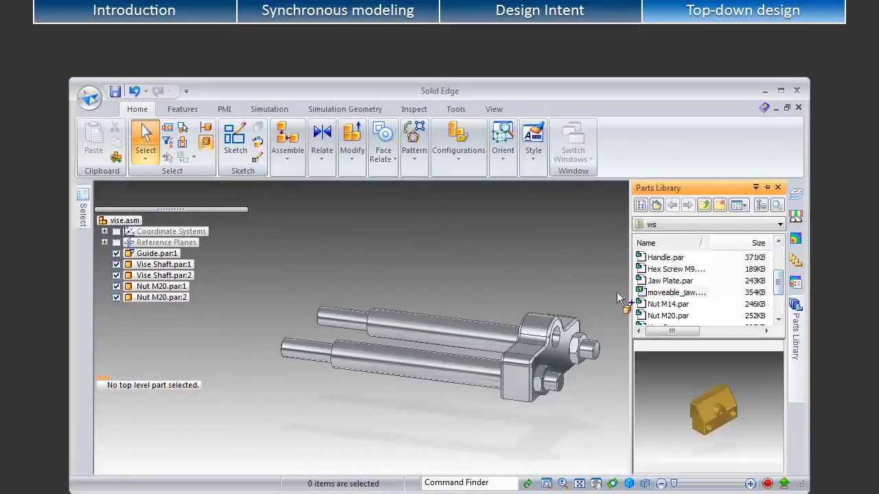
left_click_drag(379, 269, 381, 273)
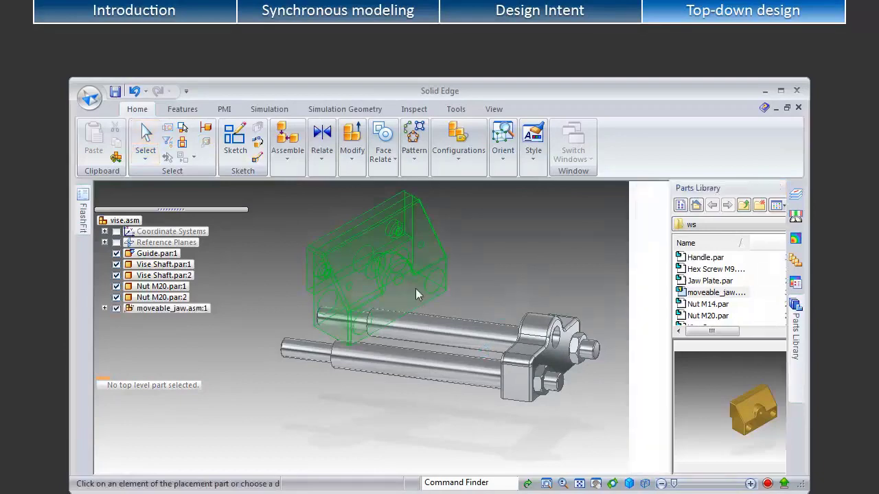
right_click(416, 289)
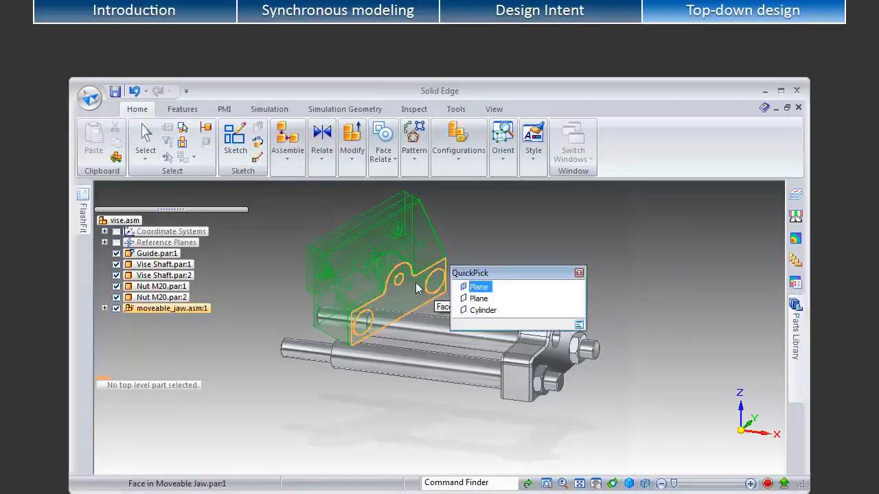
left_click(473, 309)
left_click(472, 315)
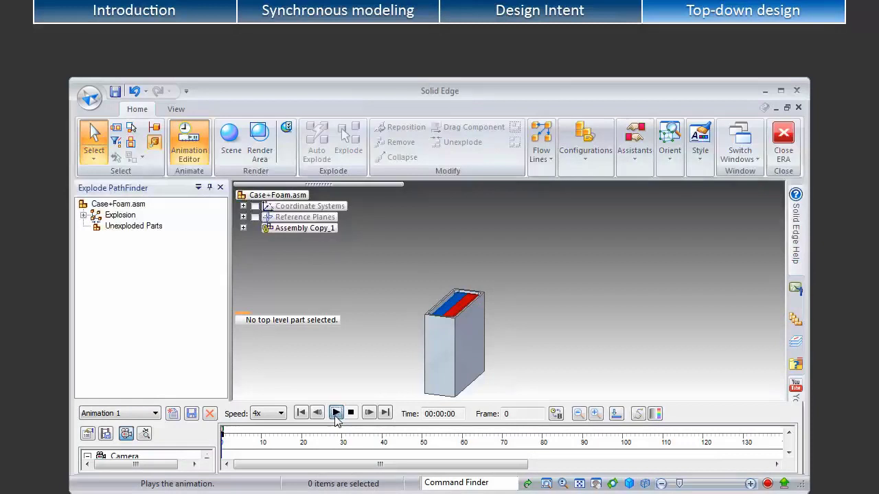
Step: Play the Case+Foam assembly's explosion animation to examine how the foam inserts separate from the case
left_click(336, 414)
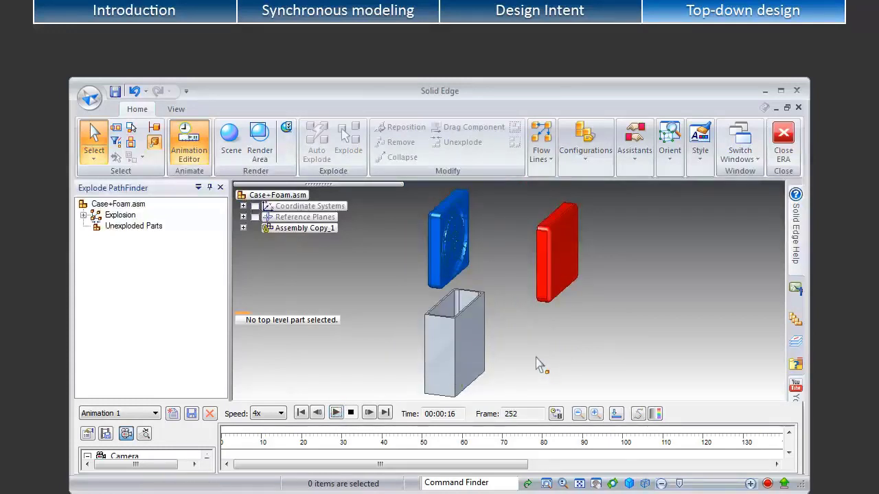
middle_click_drag(537, 364, 700, 309)
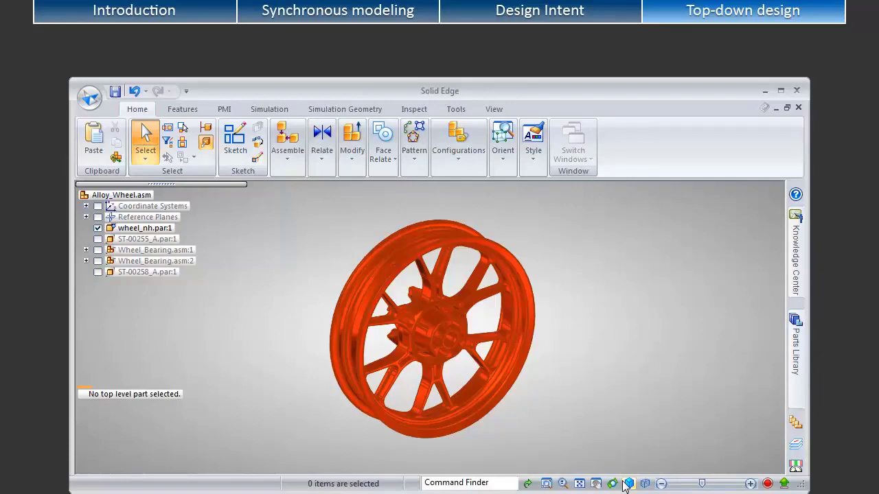
Step: Place Brake_Disc_Assembly.asm from the parts library on the hub of the wheel in Alloy_Wheel.asm
left_click(628, 483)
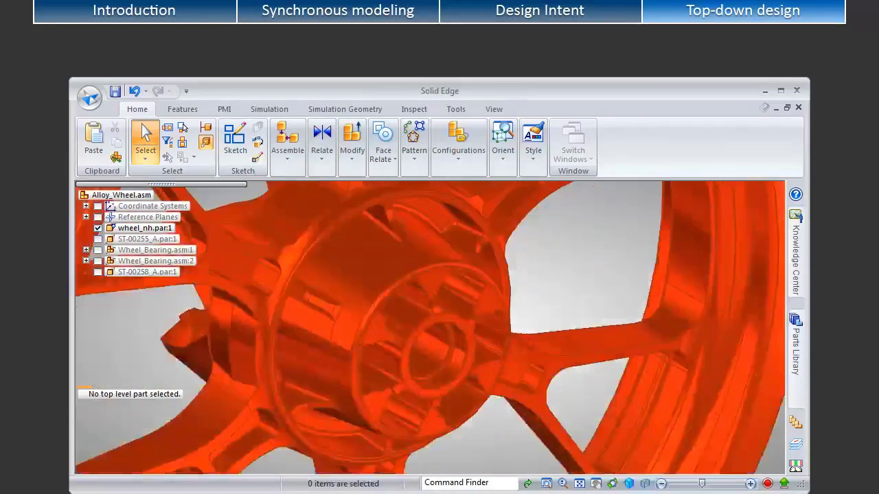
mouse_move(800, 365)
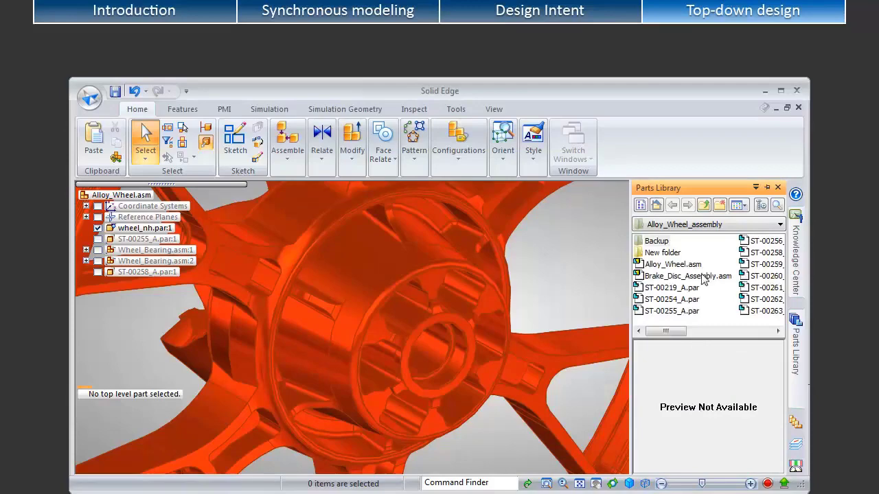
left_click_drag(701, 278, 484, 359)
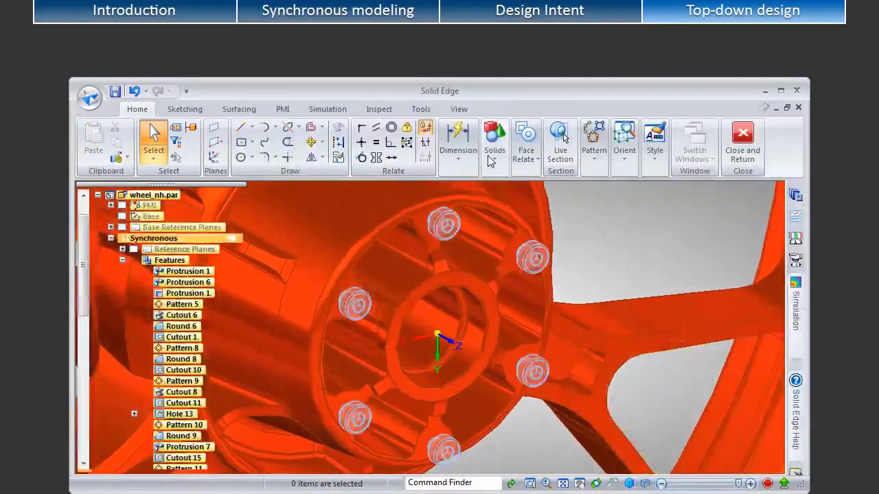
Step: Subtract the six fastener bodies from the hub of wheel_nh.par with the Subtract boolean
left_click(490, 160)
left_click(667, 217)
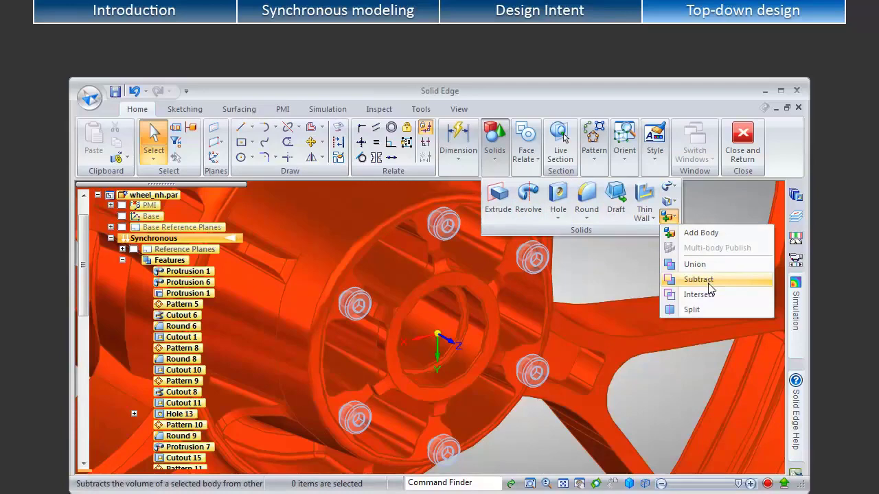
left_click(709, 283)
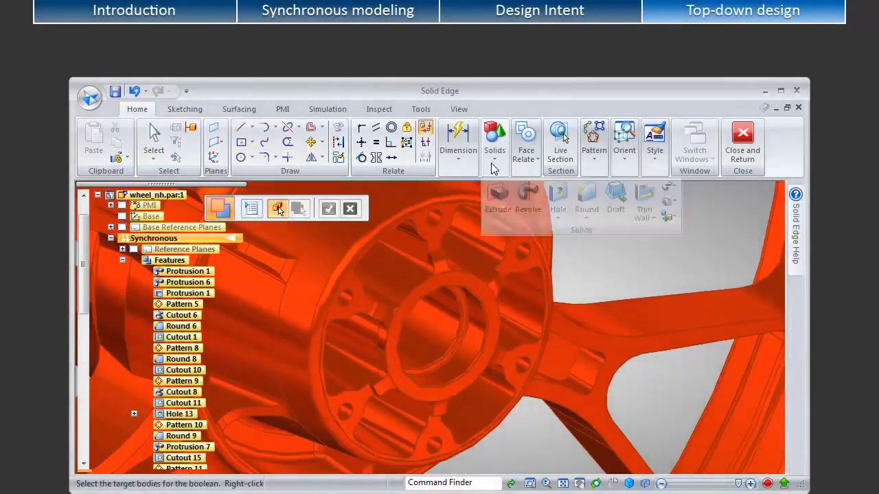
Step: Recognize the wheel's holes and assign the saved setting "7MM Dia Hole Depth 31 - Threaded" to the group of 6 mm simple holes
left_click(493, 164)
left_click(563, 218)
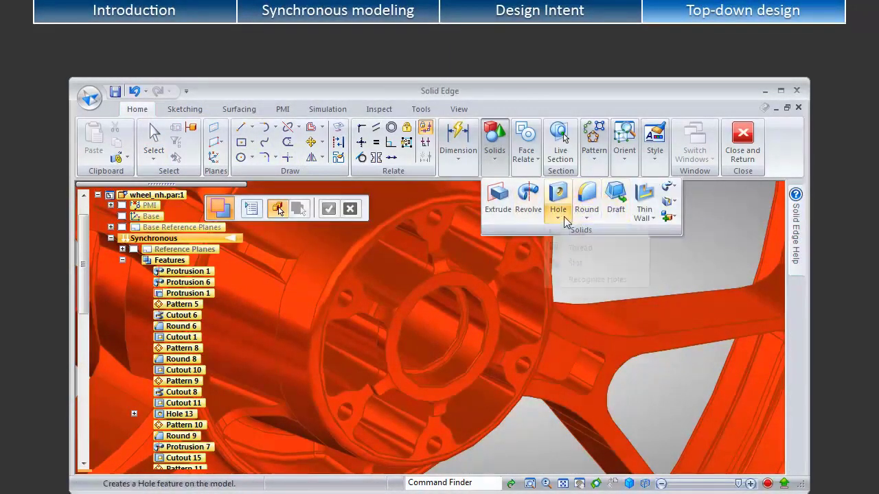
left_click(583, 279)
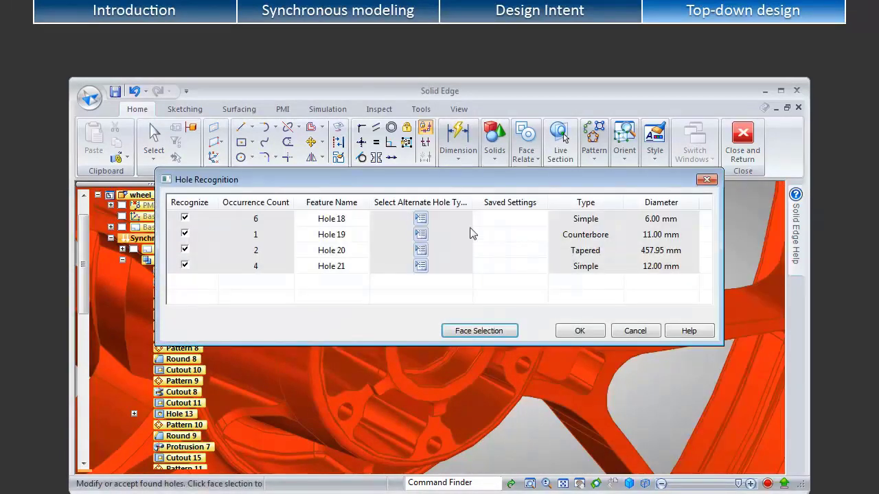
left_click(420, 218)
left_click(430, 154)
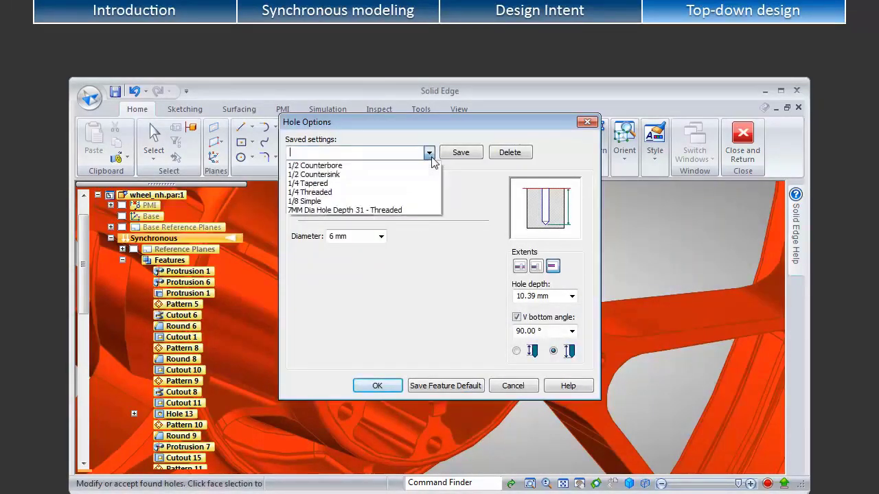
left_click(404, 208)
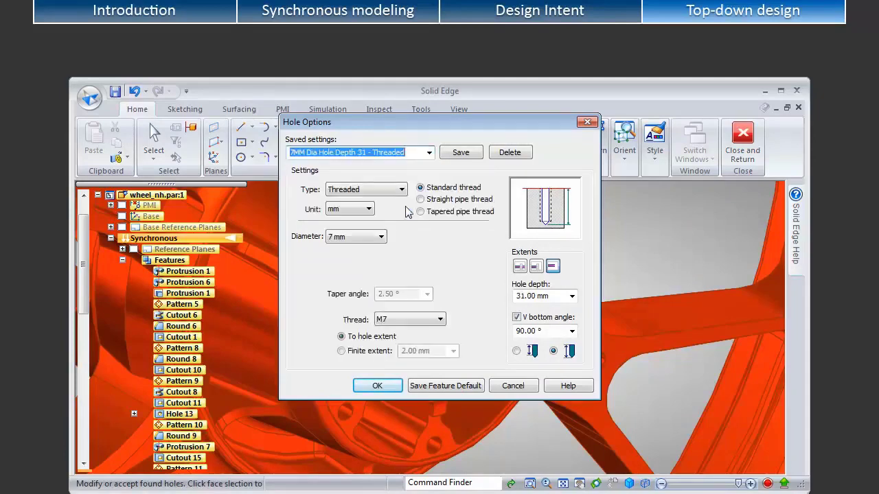
left_click(382, 385)
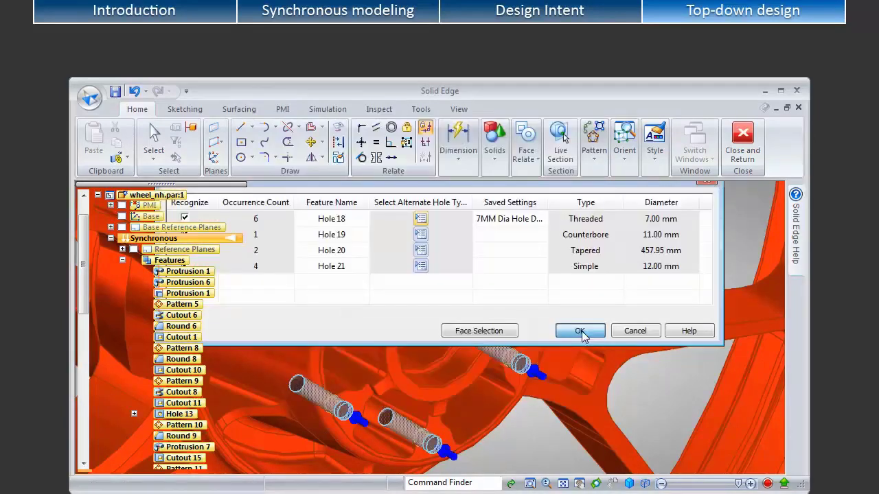
left_click(580, 331)
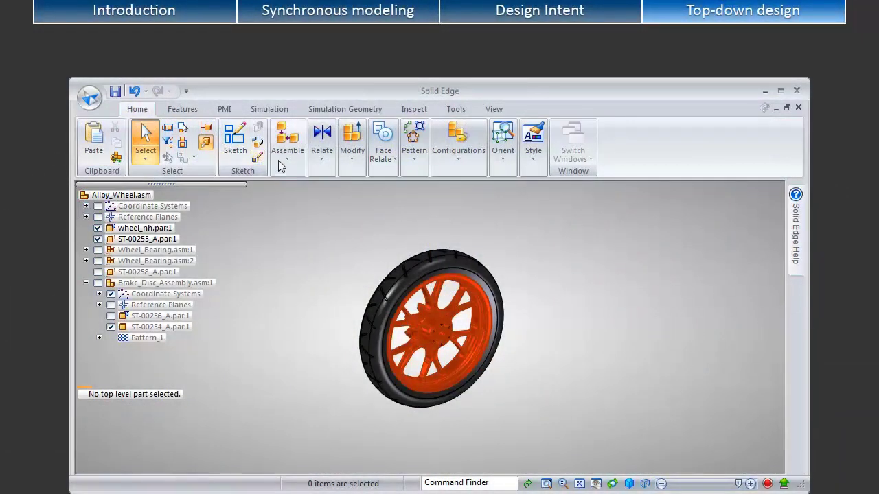
Step: Create a part in place in Alloy_Wheel.asm from the iso part.par template and save it as Case
left_click(280, 166)
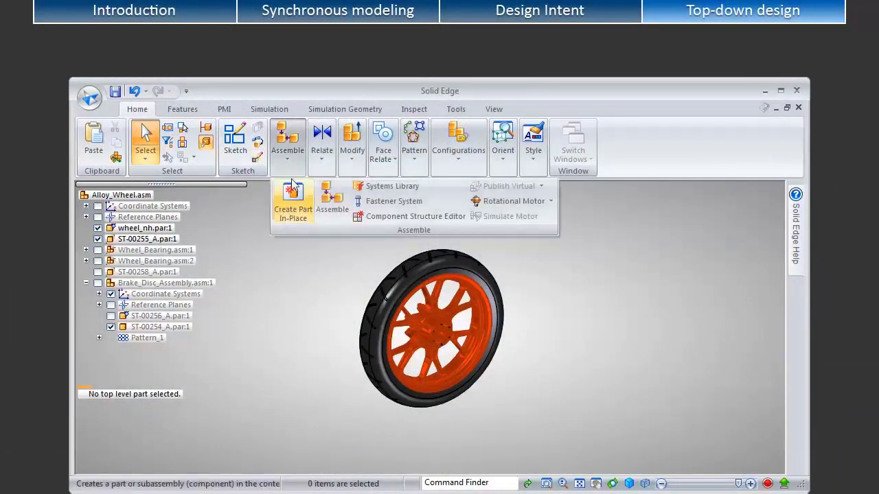
left_click(293, 193)
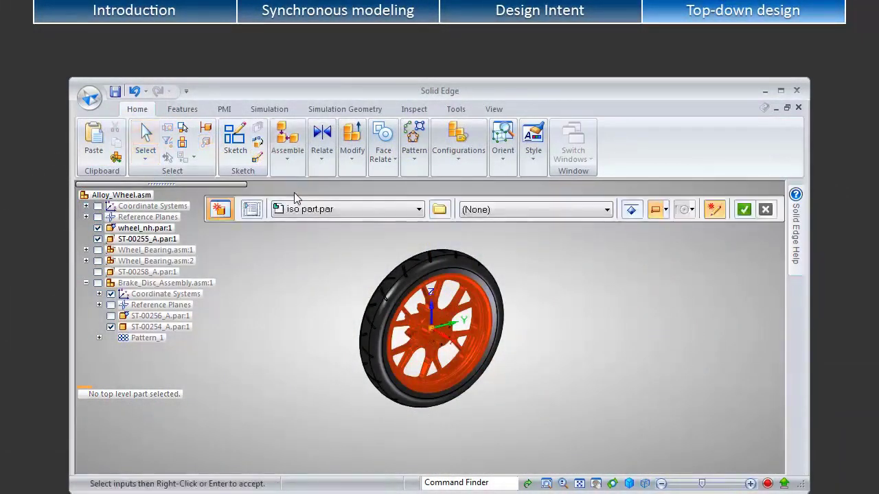
left_click(744, 209)
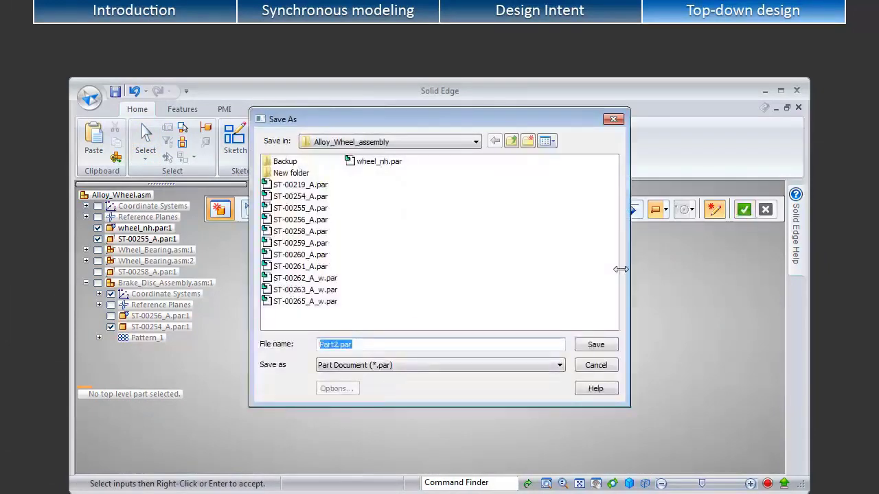
type("Case")
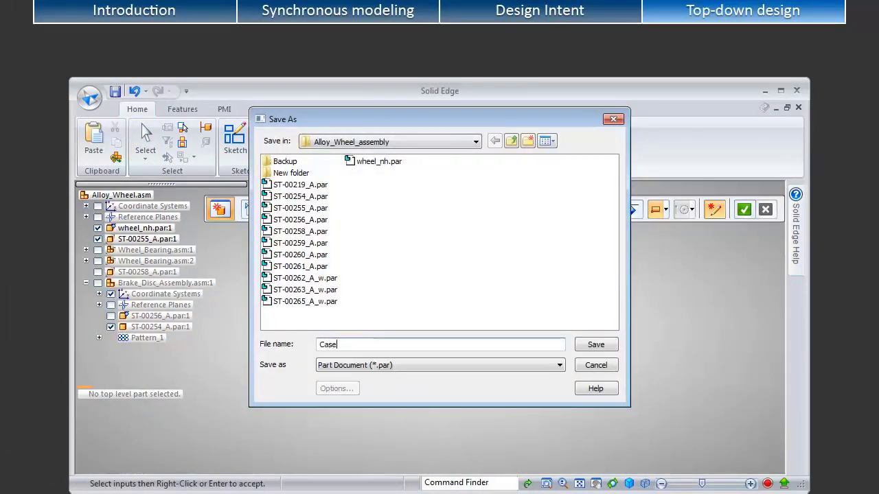
key("Return")
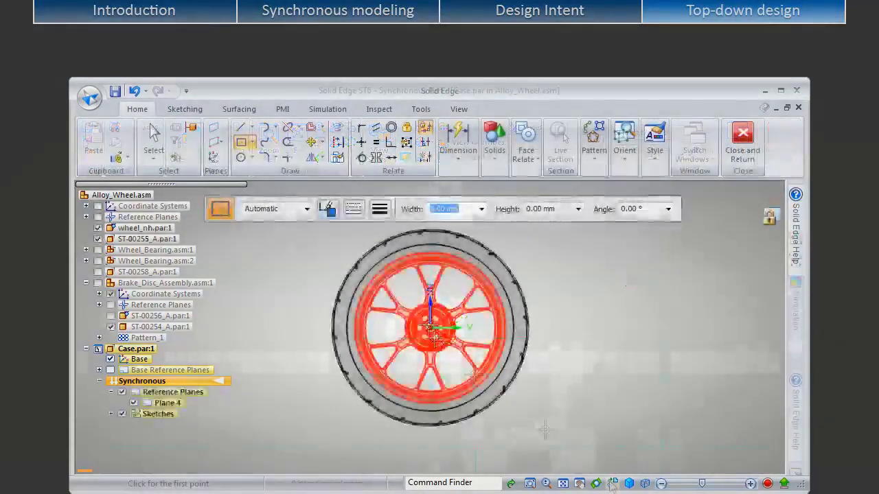
Step: Sketch a 690 mm by 690 mm rectangle centred on the wheel's hub
left_click(429, 328)
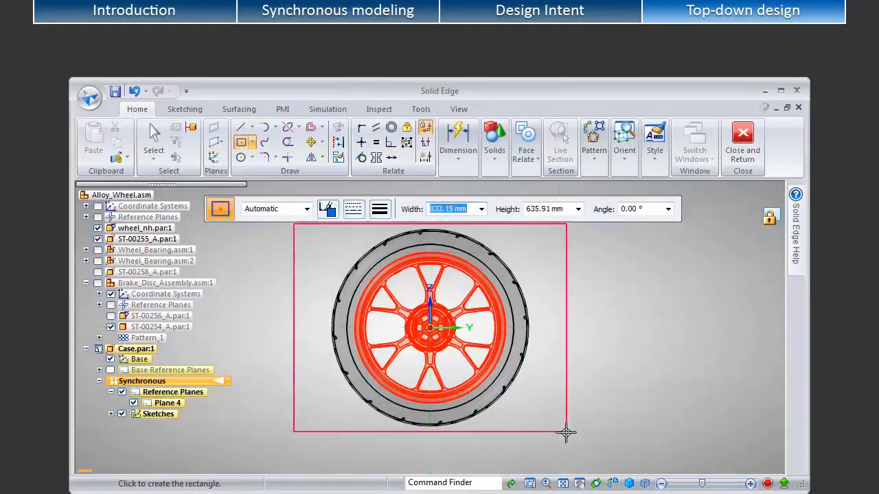
type("690")
key("Tab")
type("690")
key("Return")
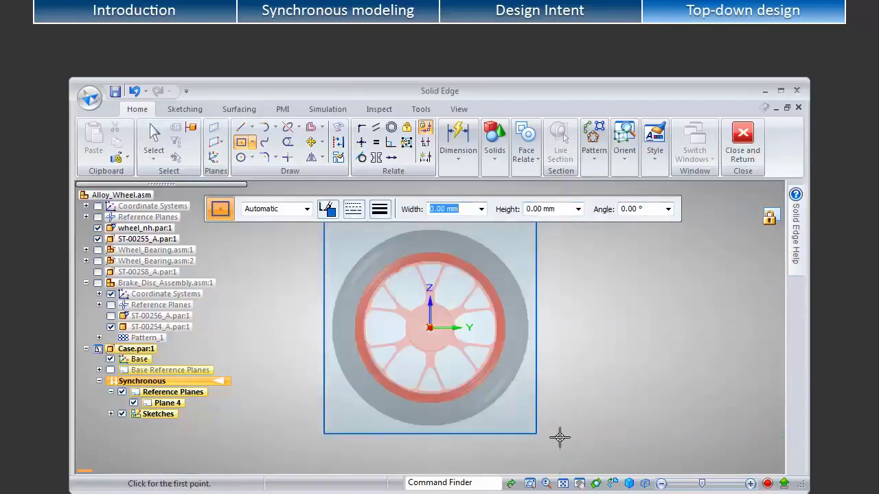
Step: Extrude the square sketch region 250 mm across the wheel's width to form the case block
left_click(630, 484)
left_click(662, 493)
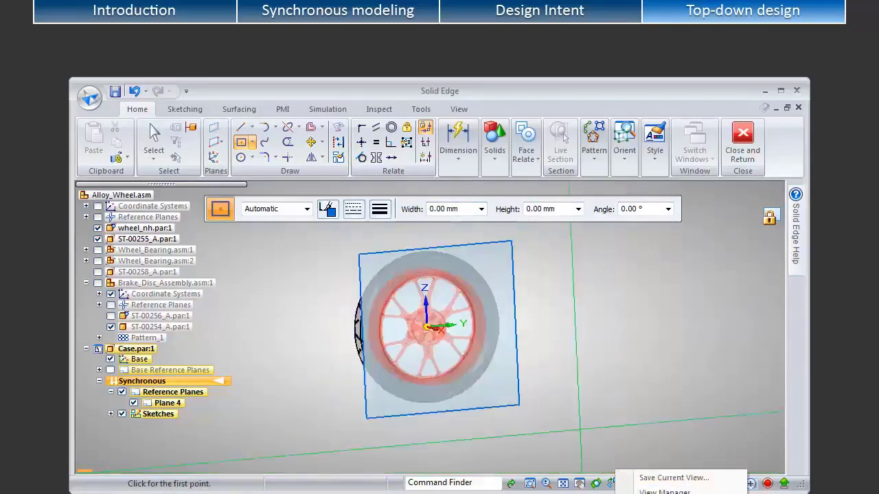
key("Escape")
left_click(472, 270)
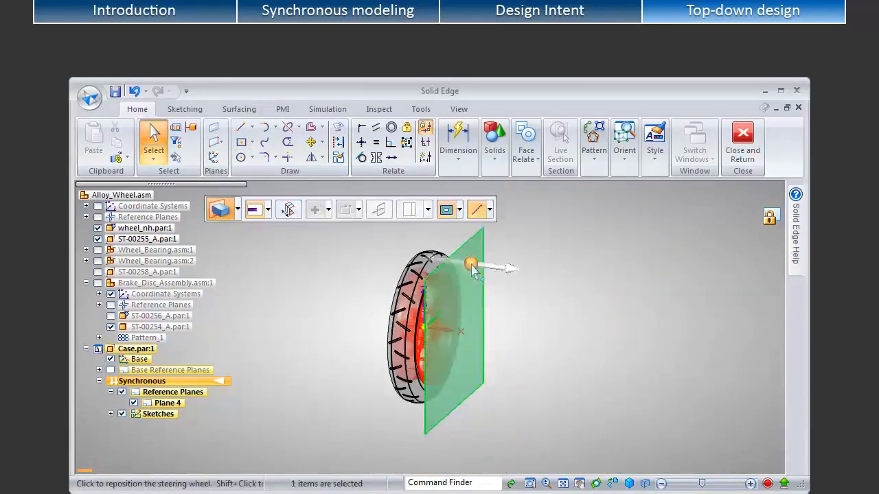
left_click(436, 263)
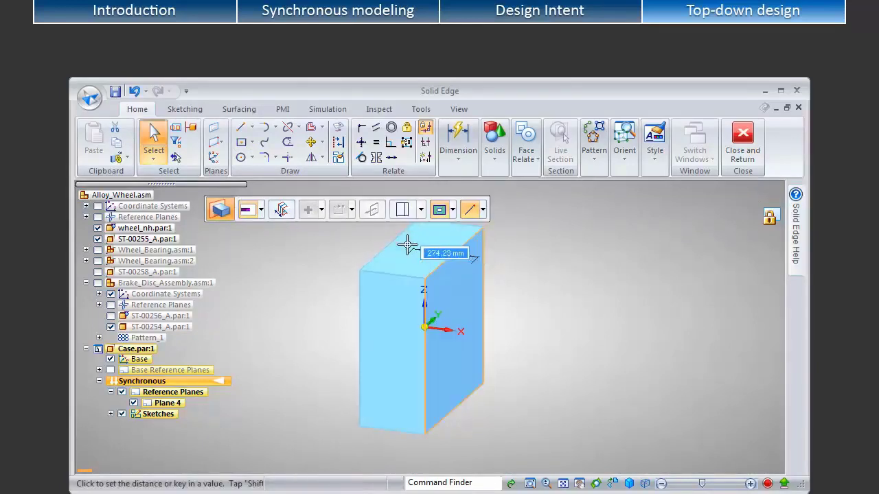
type("250")
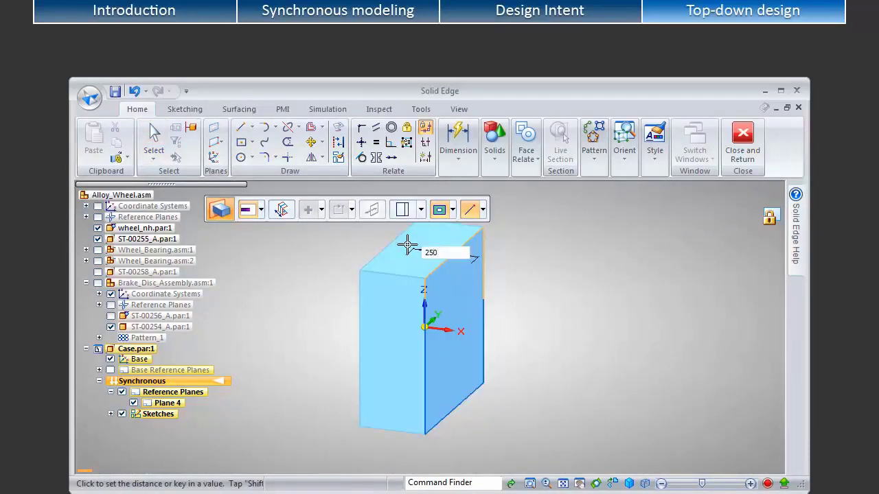
key("Return")
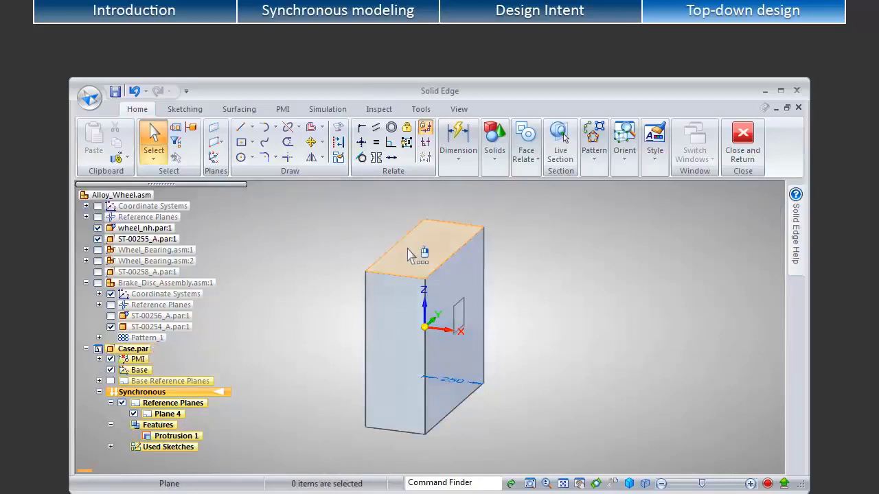
Step: Create an inward offset surface from the whole body of the case block
left_click(239, 108)
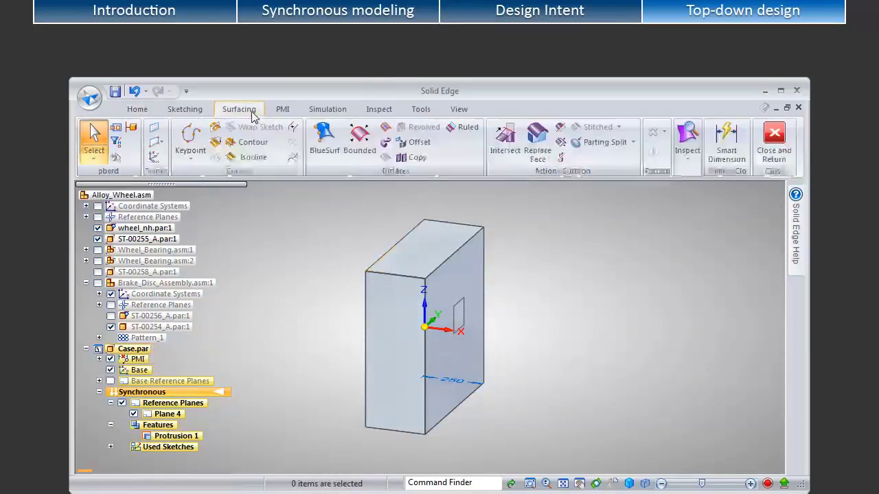
left_click(416, 143)
left_click(452, 243)
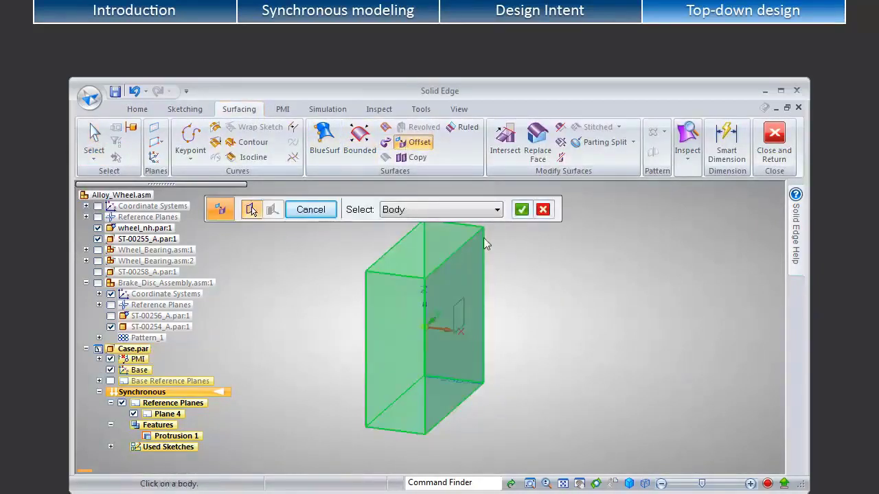
left_click(521, 209)
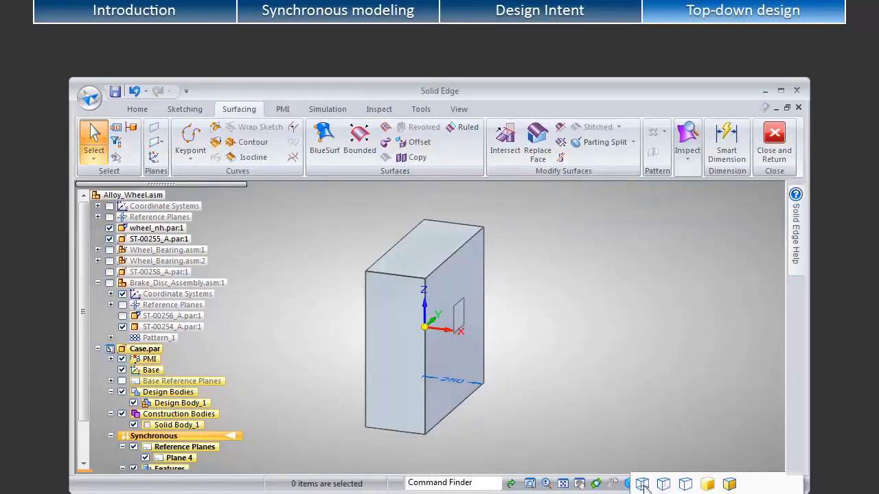
Step: Show the model in wireframe and round all edges of the inner offset body with a 30 mm radius
left_click(645, 484)
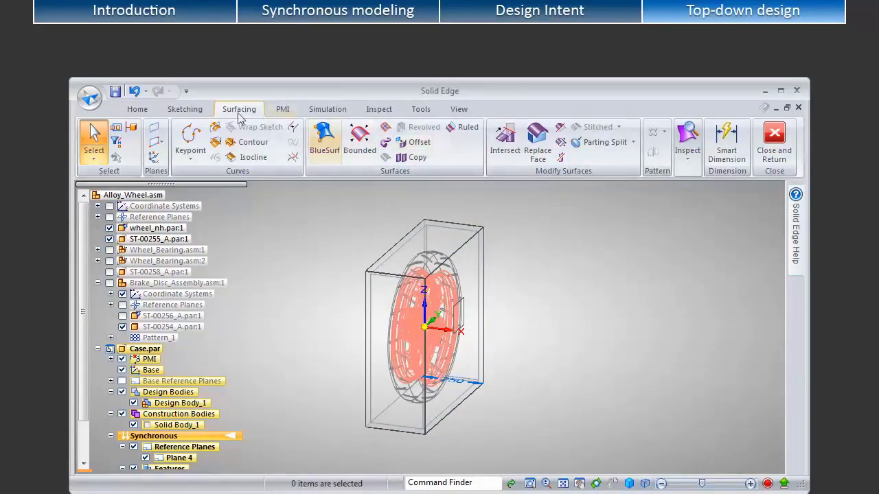
left_click(138, 109)
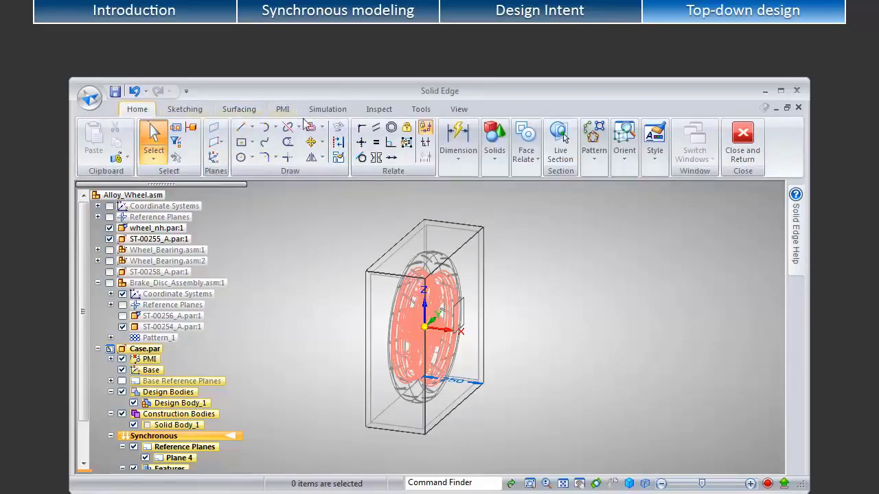
left_click(494, 153)
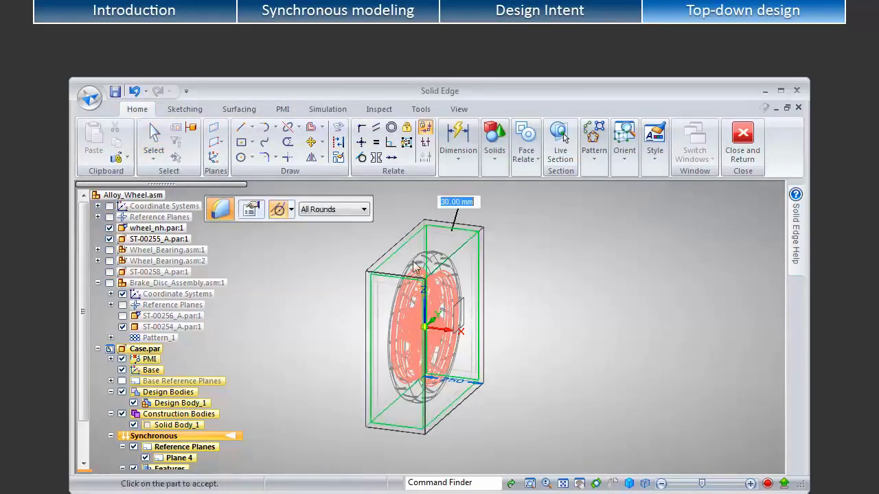
left_click(585, 203)
left_click(428, 270)
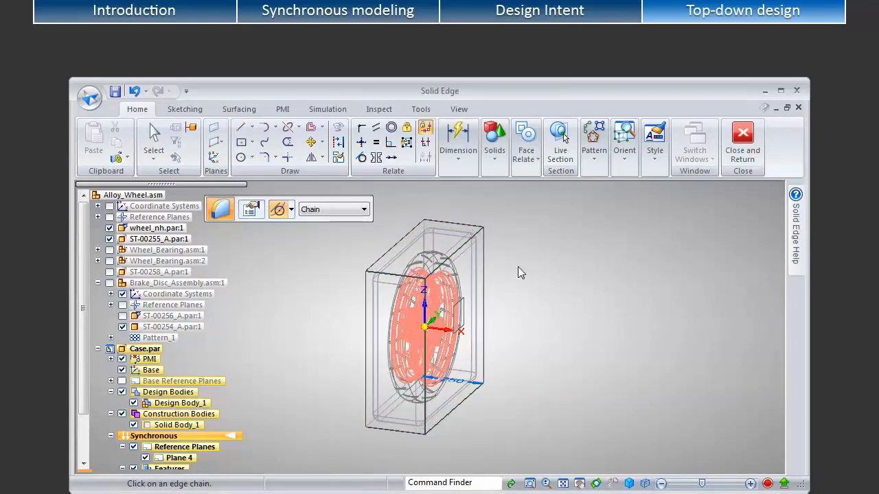
Step: Subtract the wheel and tyre from the rounded inner foam body with the Subtract boolean
left_click(487, 145)
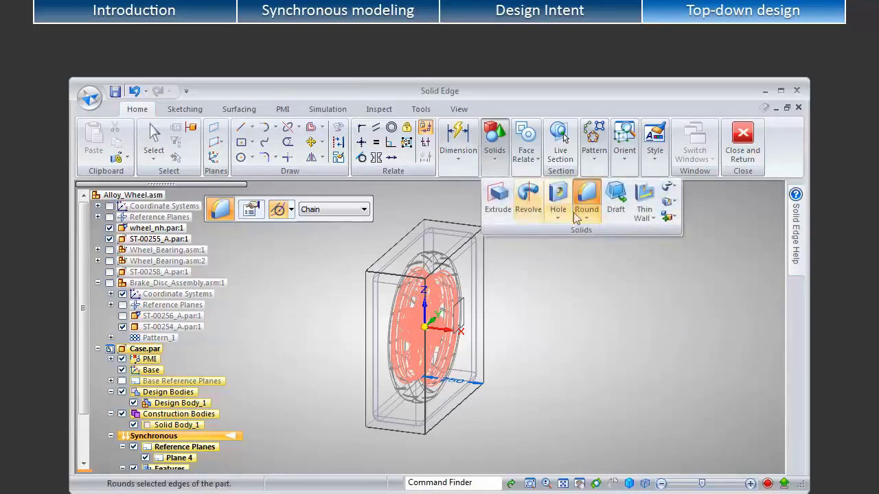
left_click(673, 221)
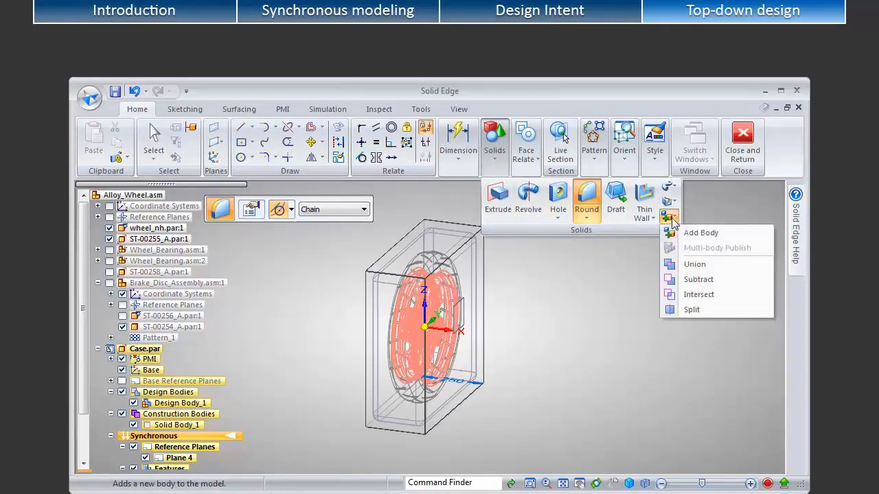
left_click(698, 280)
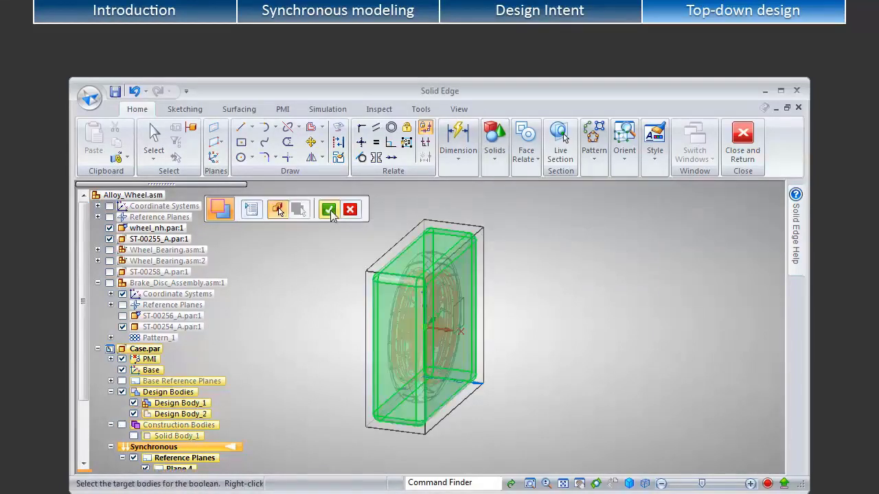
left_click(330, 211)
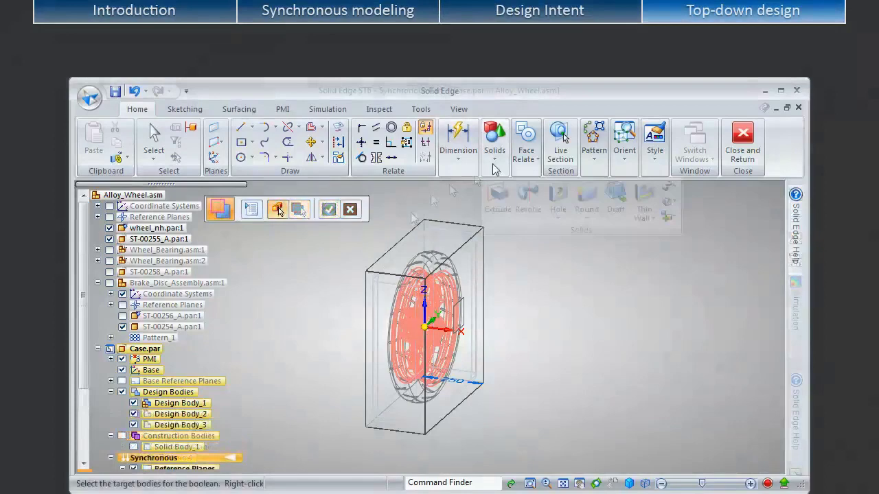
Step: Split the inner foam body along the Right (yz) base reference plane and return to the assembly
left_click(494, 141)
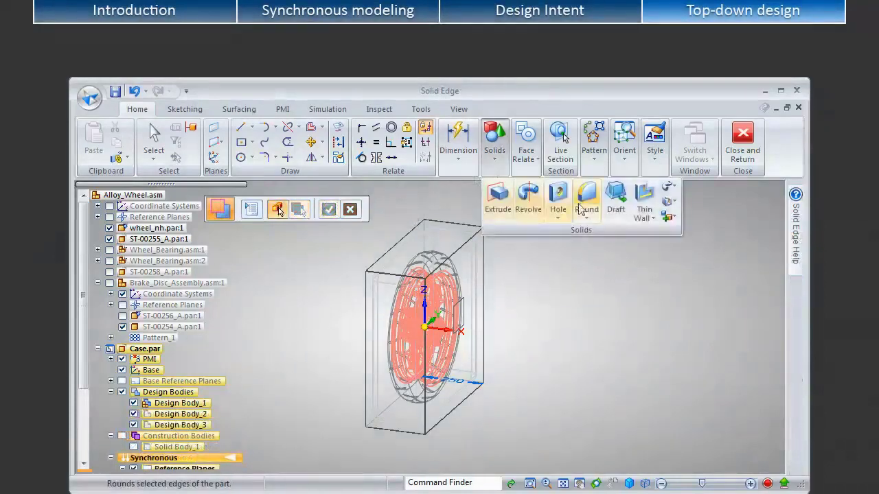
left_click(676, 217)
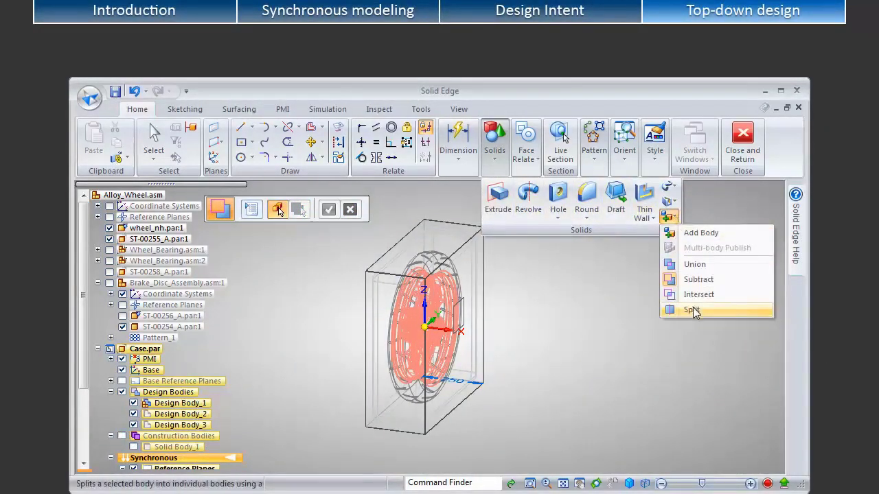
left_click(692, 311)
left_click(110, 381)
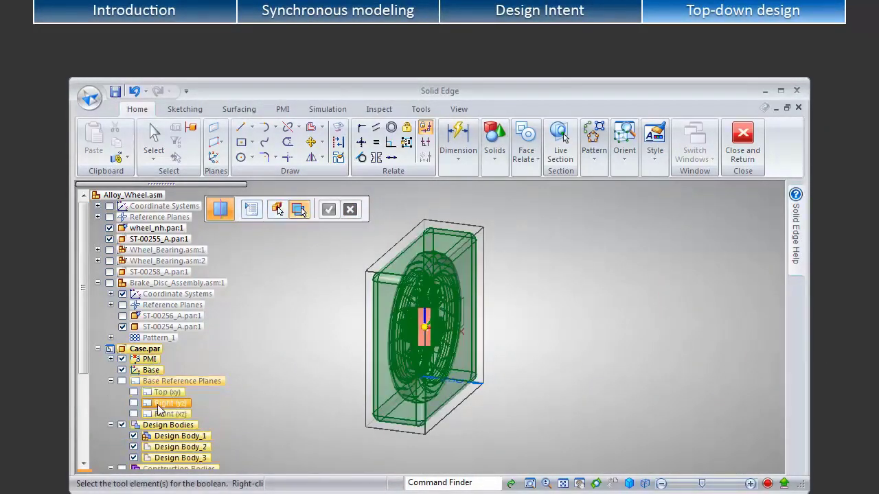
left_click(751, 143)
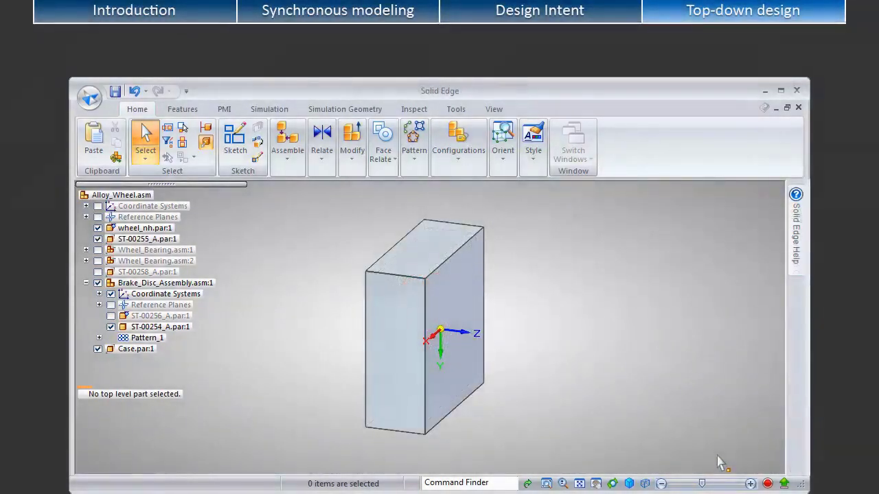
Step: Open Case.par from the assembly and publish its design bodies with Multi-body Publish
left_click(127, 350)
right_click(127, 349)
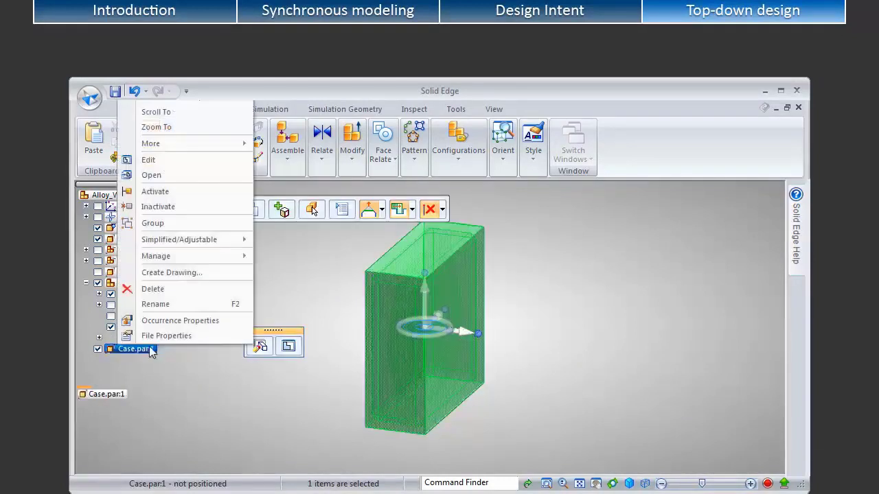
left_click(166, 175)
left_click(546, 159)
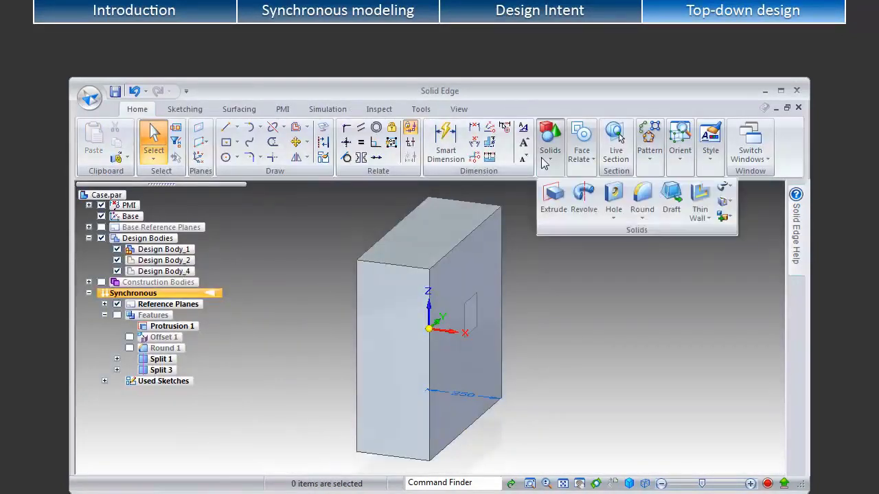
left_click(727, 220)
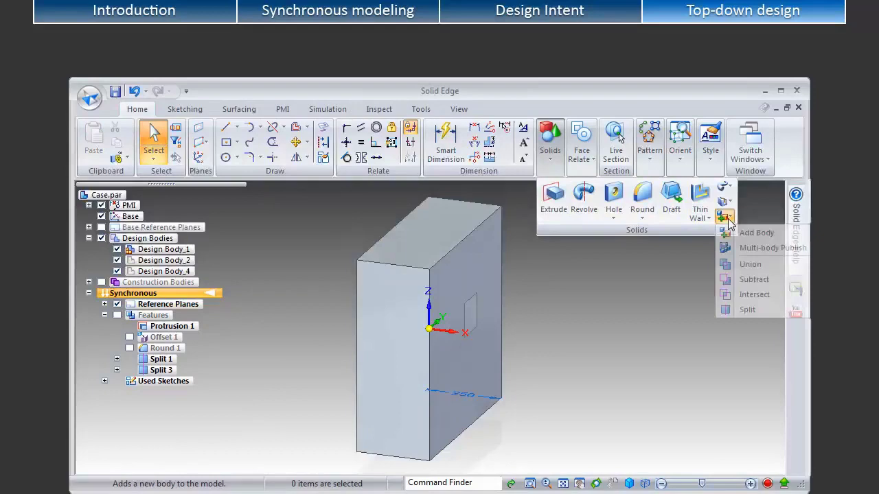
left_click(763, 250)
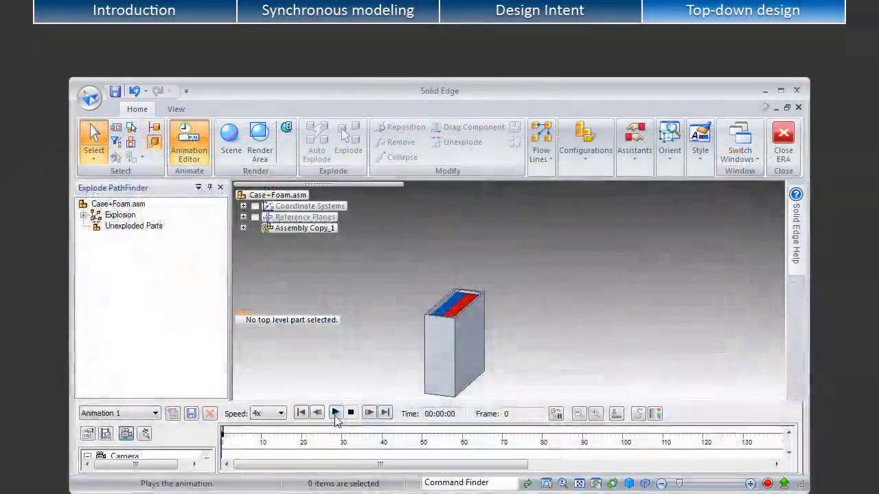
Step: Play Animation 1 of Case+Foam.asm to examine how the two foam halves come out of the case
left_click(336, 412)
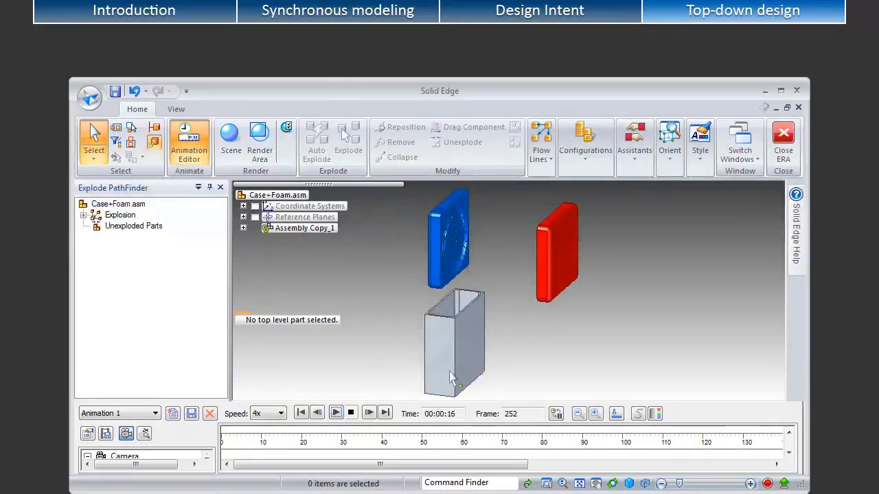
middle_click_drag(538, 365, 699, 310)
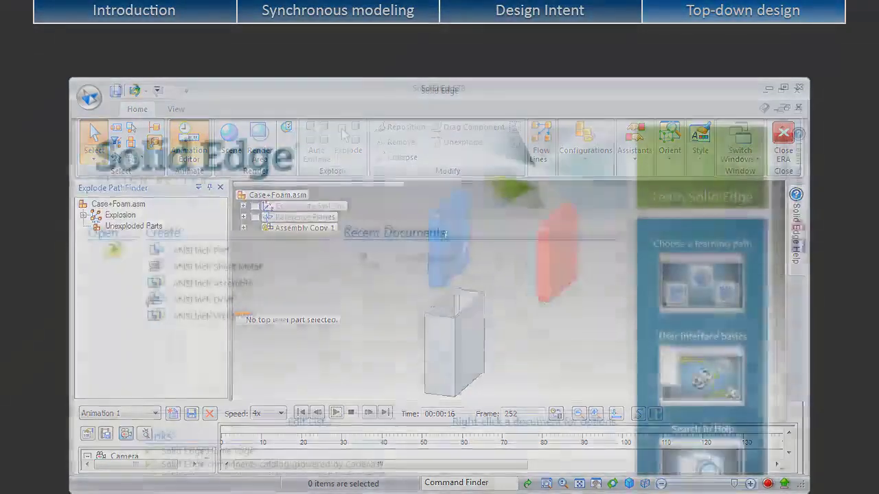